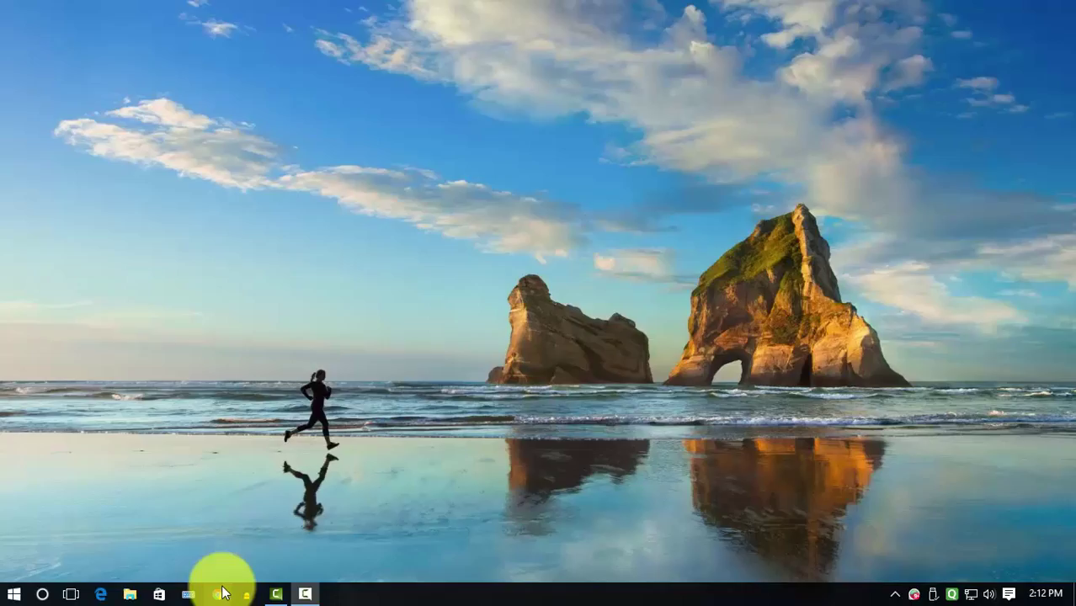
# Launch Chrome, then bring up the Windows Run dialog.
pyautogui.click(219, 594)
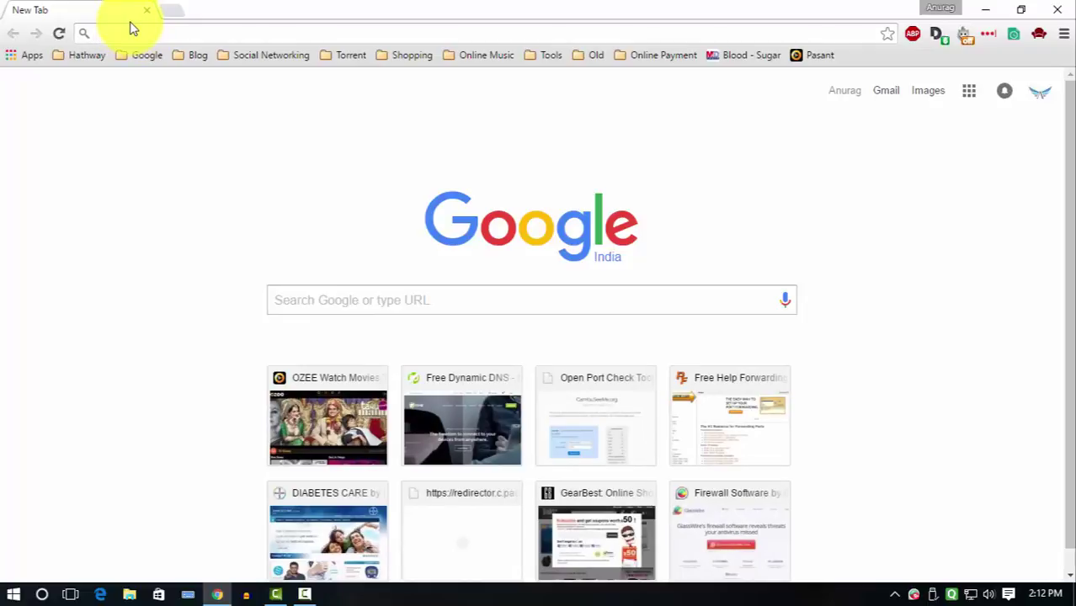
pyautogui.press('super+r')
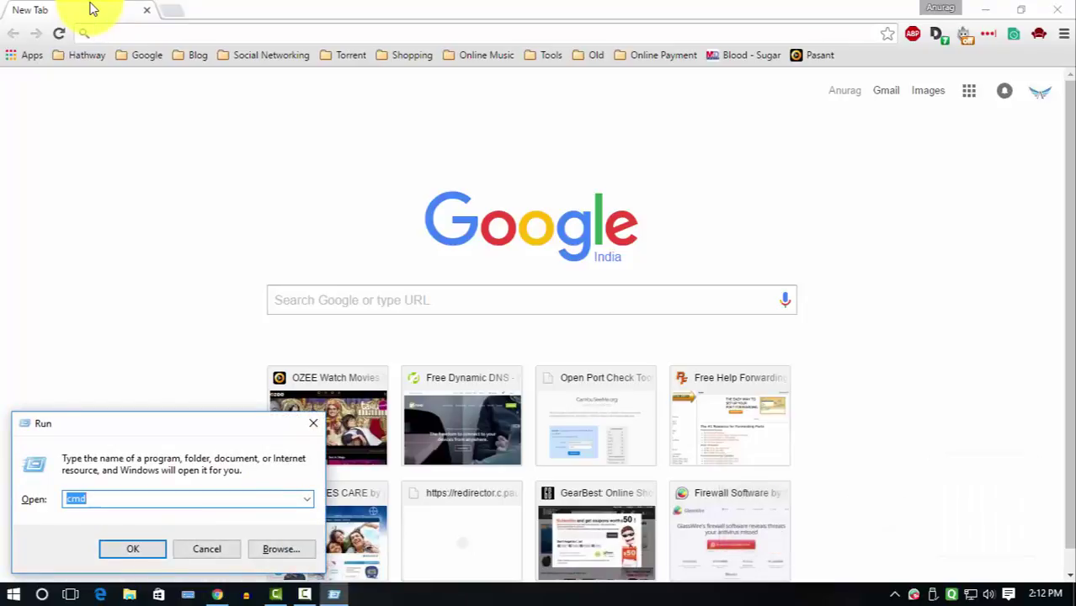
# Start cmd and run ipconfig, showing IPv4 192.168.0.2 and gateway 192.168.0.1.
pyautogui.write('cmd')
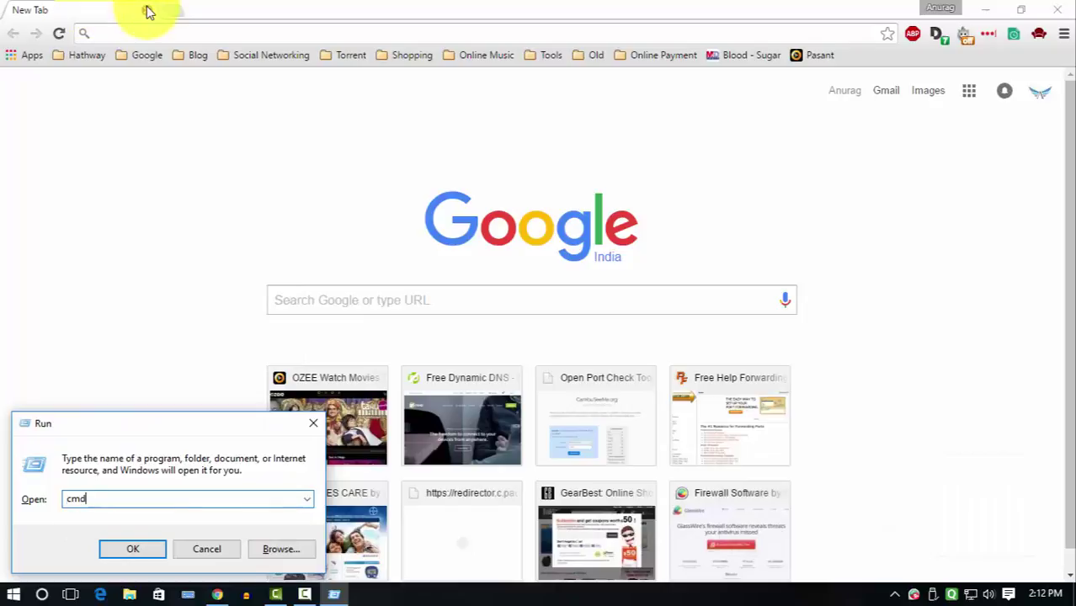
pyautogui.press('Return')
pyautogui.write('ip')
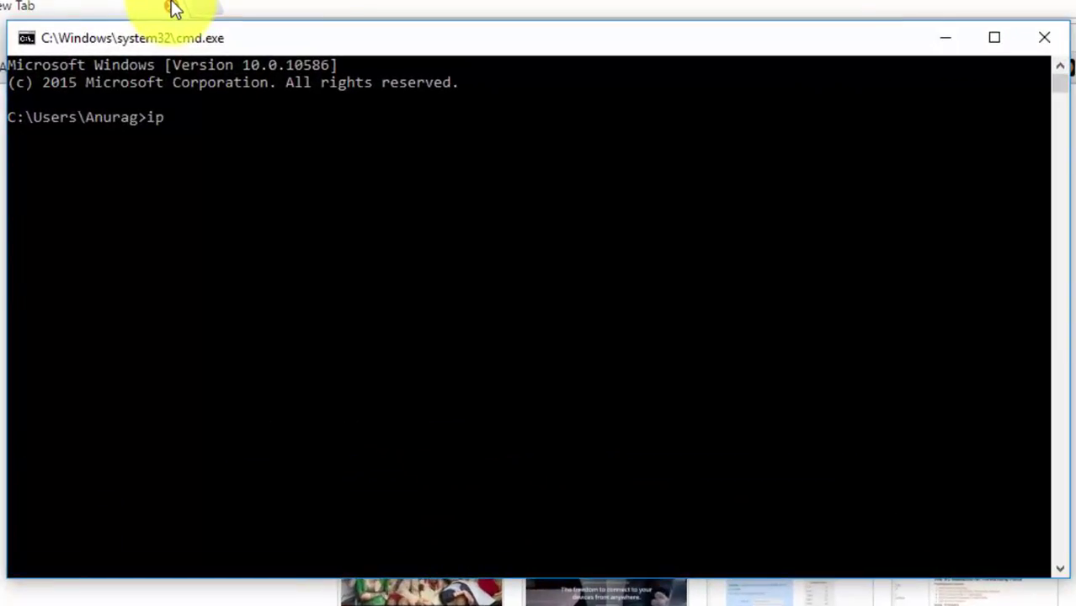
pyautogui.write('config')
pyautogui.press('Return')
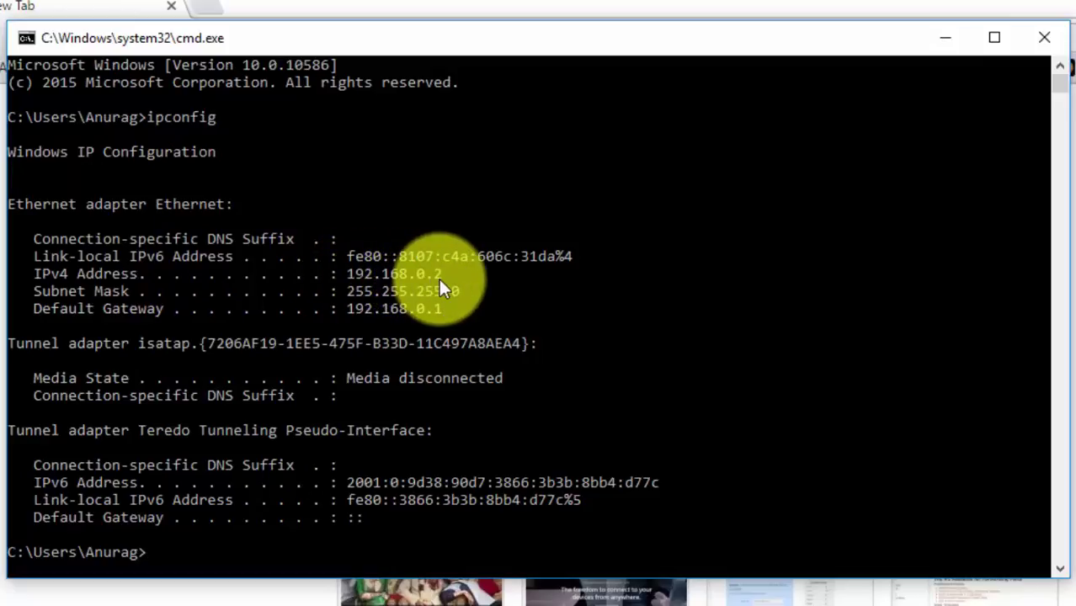
# Take the gateway address 192.168.0.1 from ipconfig and load the router's login page.
pyautogui.click(28, 309)
pyautogui.moveTo(65, 307); pyautogui.dragTo(448, 311)
pyautogui.moveTo(351, 305); pyautogui.dragTo(440, 307)
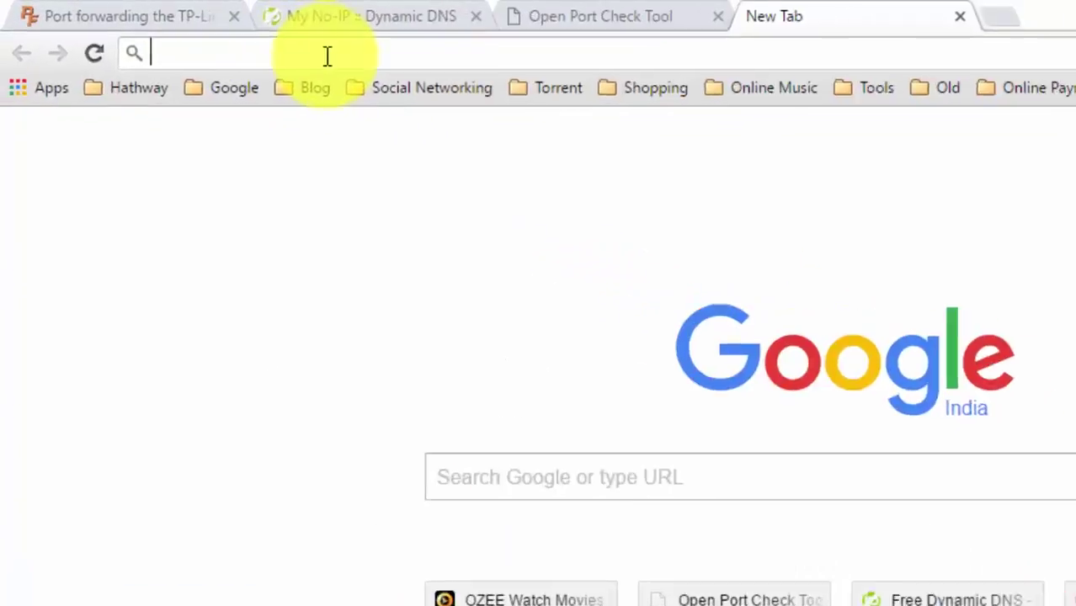
pyautogui.write('192.168.0.1')
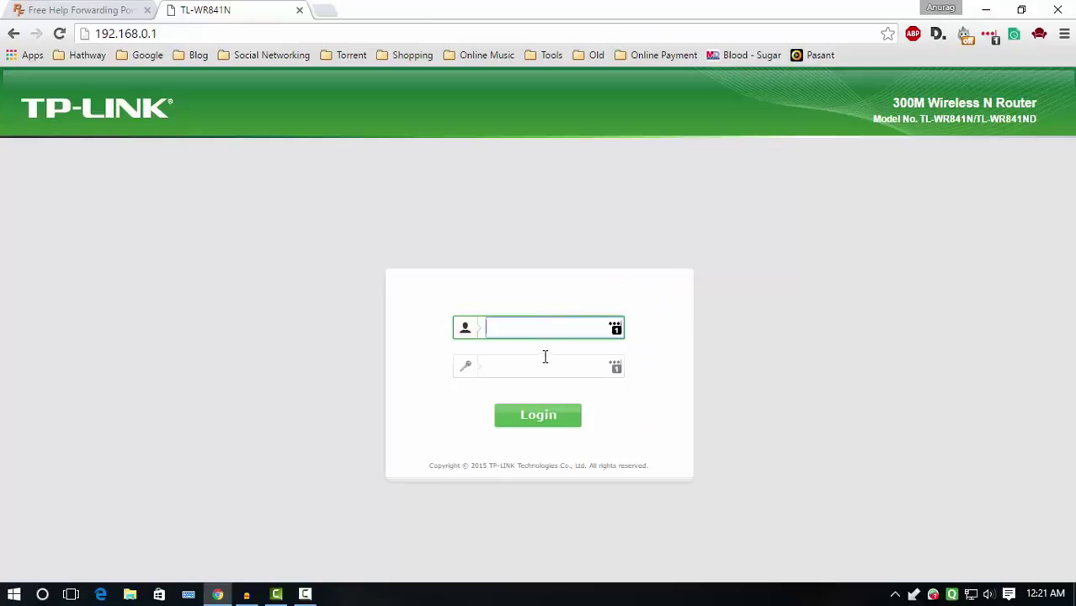
pyautogui.click(543, 362)
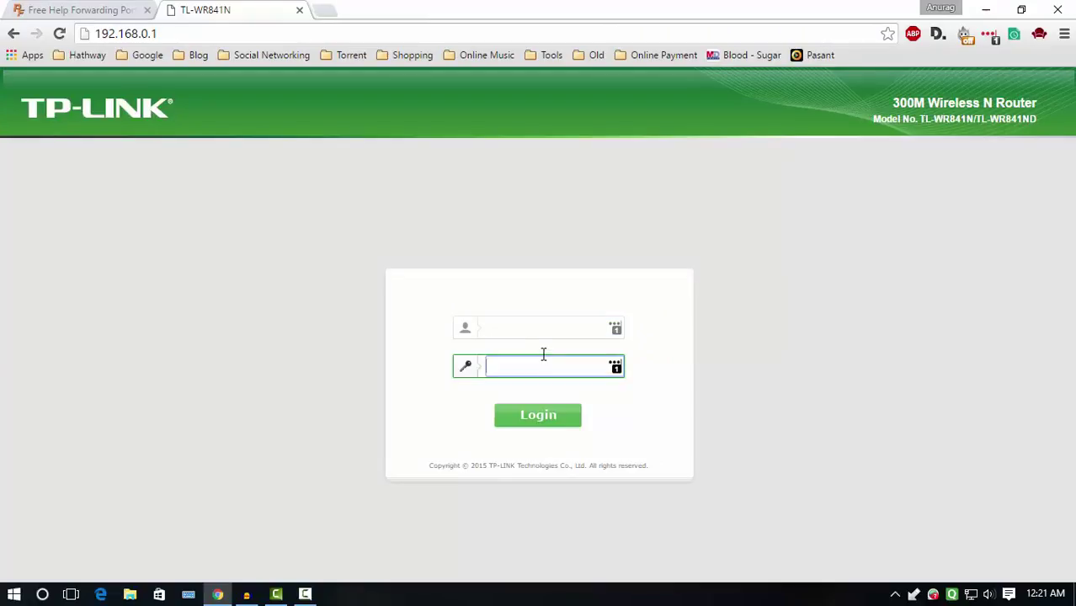
pyautogui.click(535, 335)
pyautogui.click(533, 368)
# Open PortForward.com's list of all routers and go to the TP-Link guides.
pyautogui.click(88, 12)
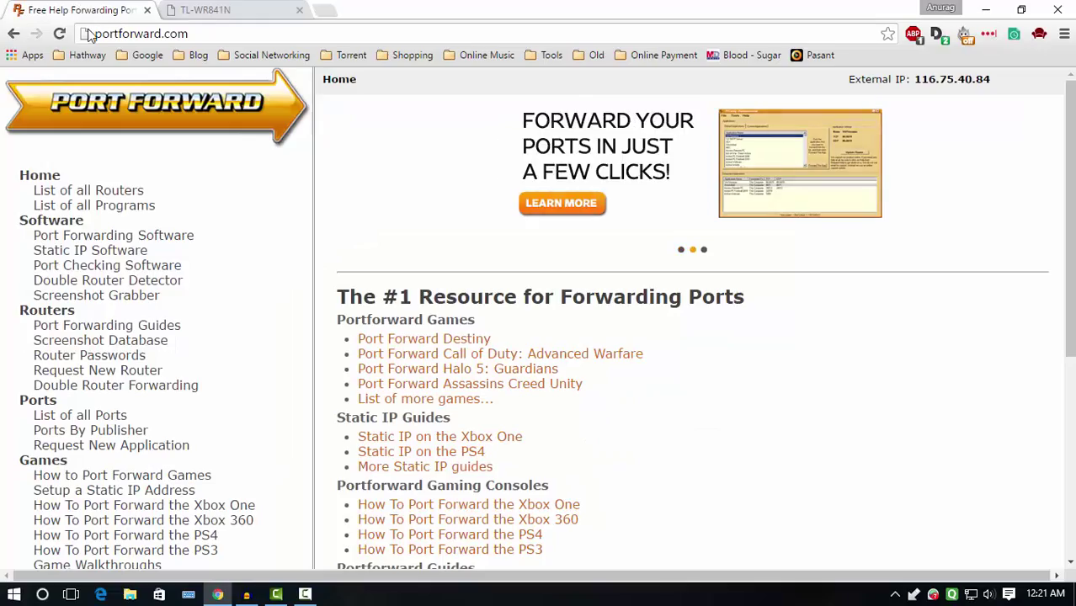
pyautogui.click(94, 33)
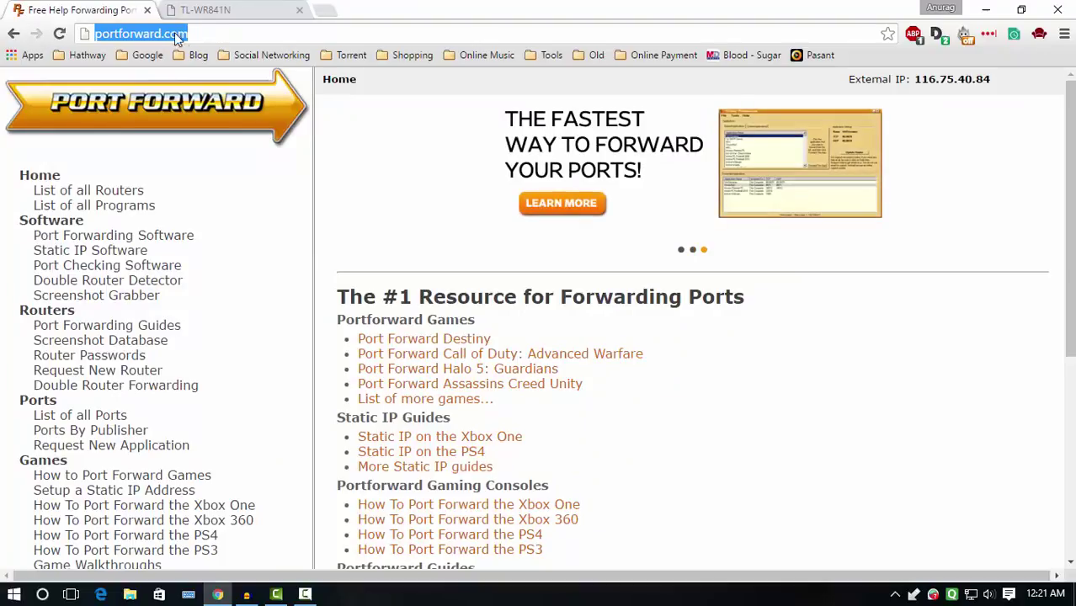
pyautogui.click(95, 192)
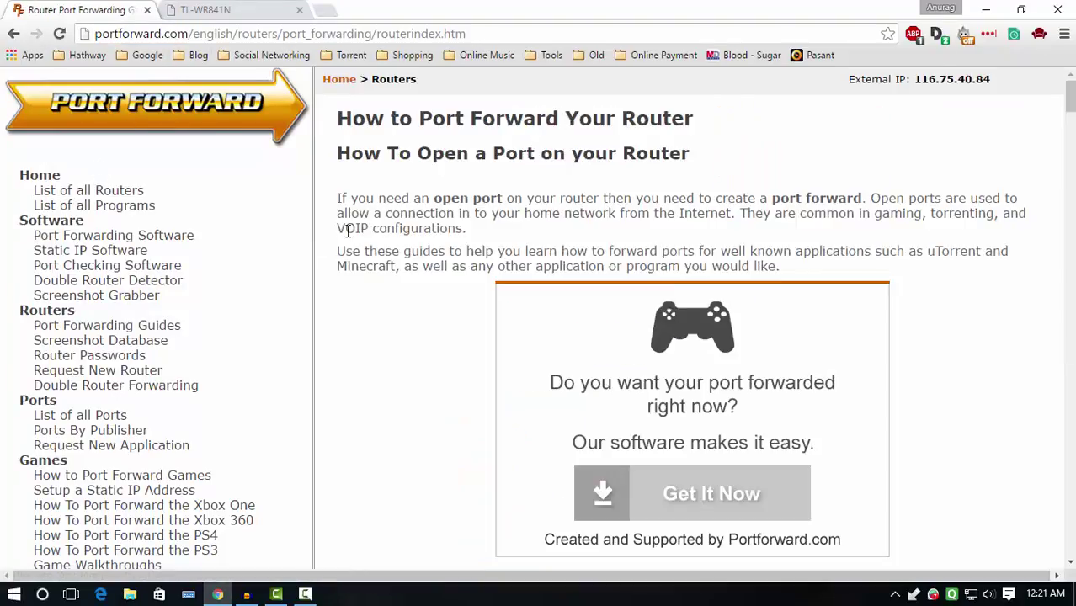
pyautogui.hotkey('ctrl', 'f')
pyautogui.write('tp-')
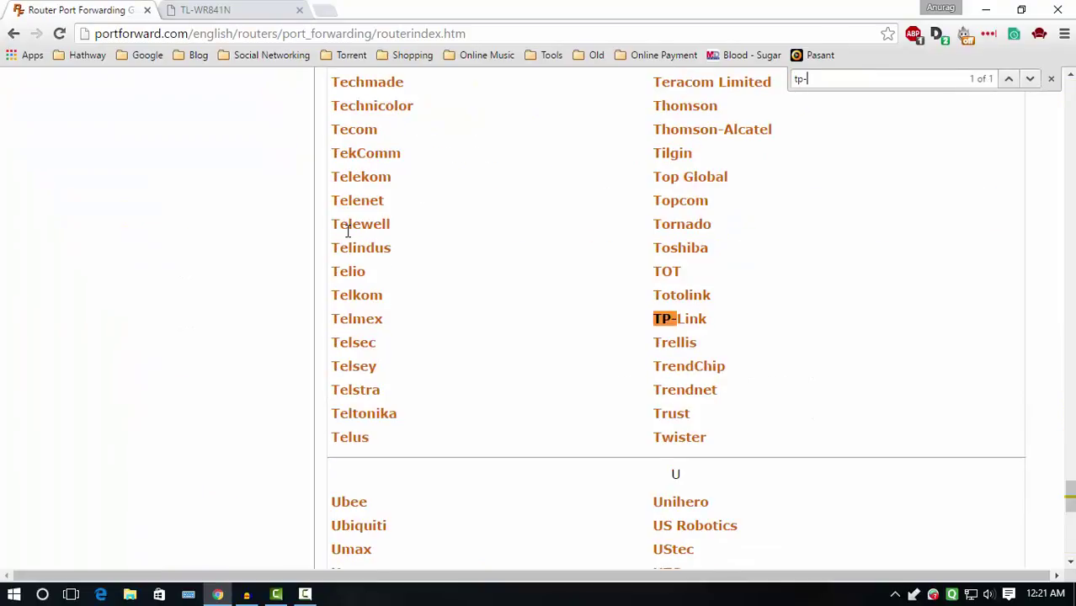
pyautogui.write('li')
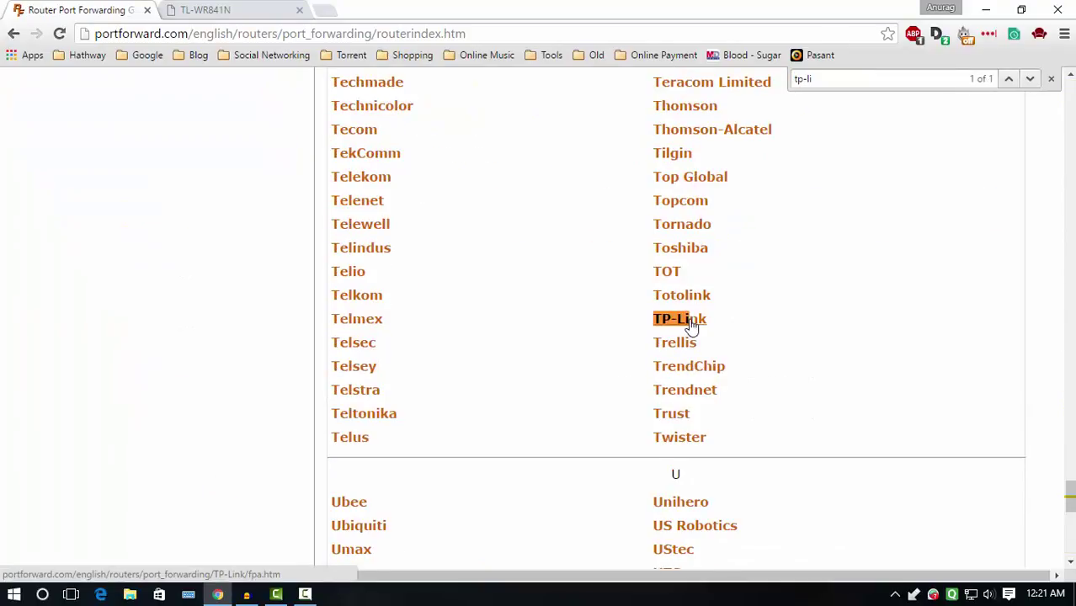
pyautogui.click(690, 326)
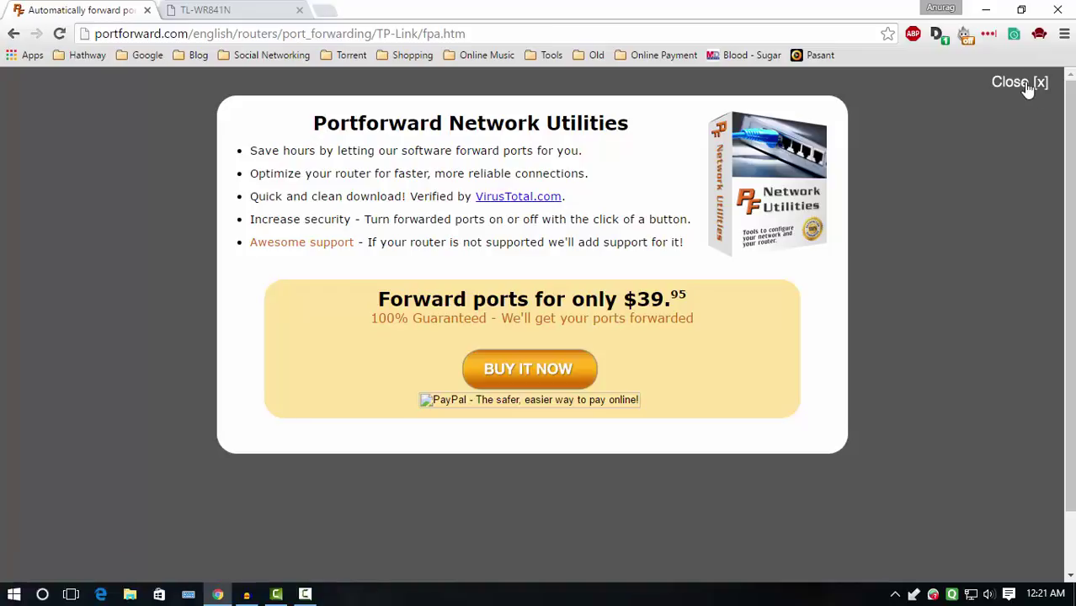
# Dismiss the advertisement popup and search the page for model 841.
pyautogui.click(1026, 86)
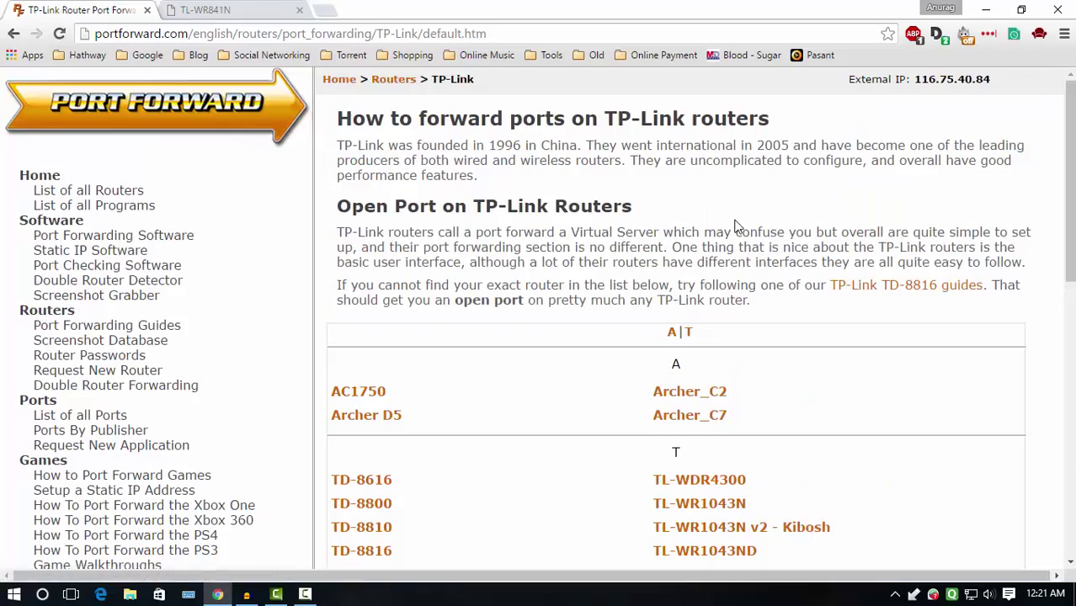
pyautogui.hotkey('ctrl', 'f')
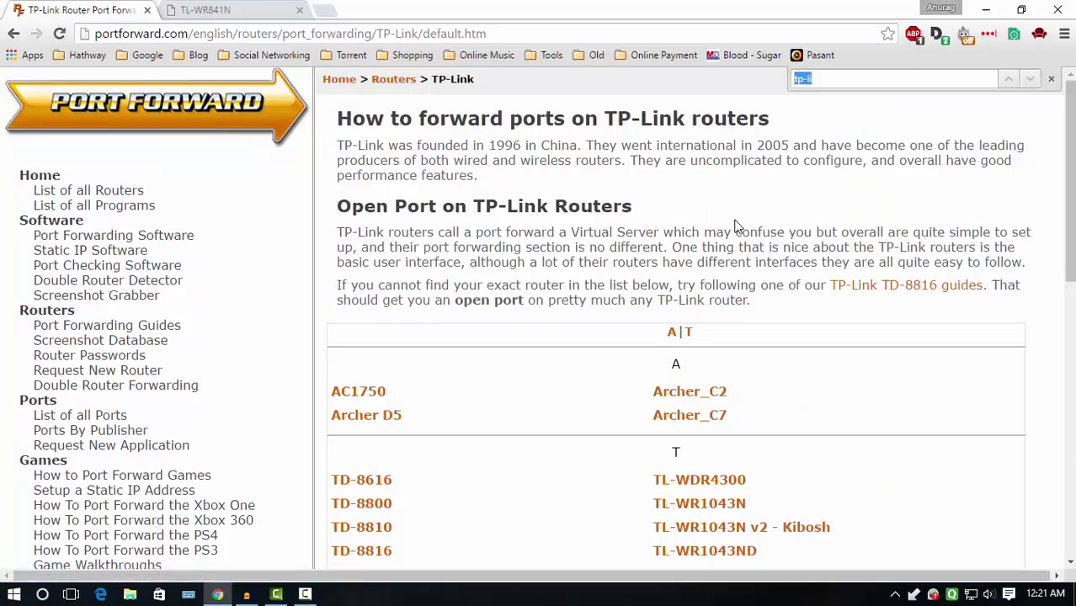
pyautogui.write('84')
pyautogui.press('BackSpace')
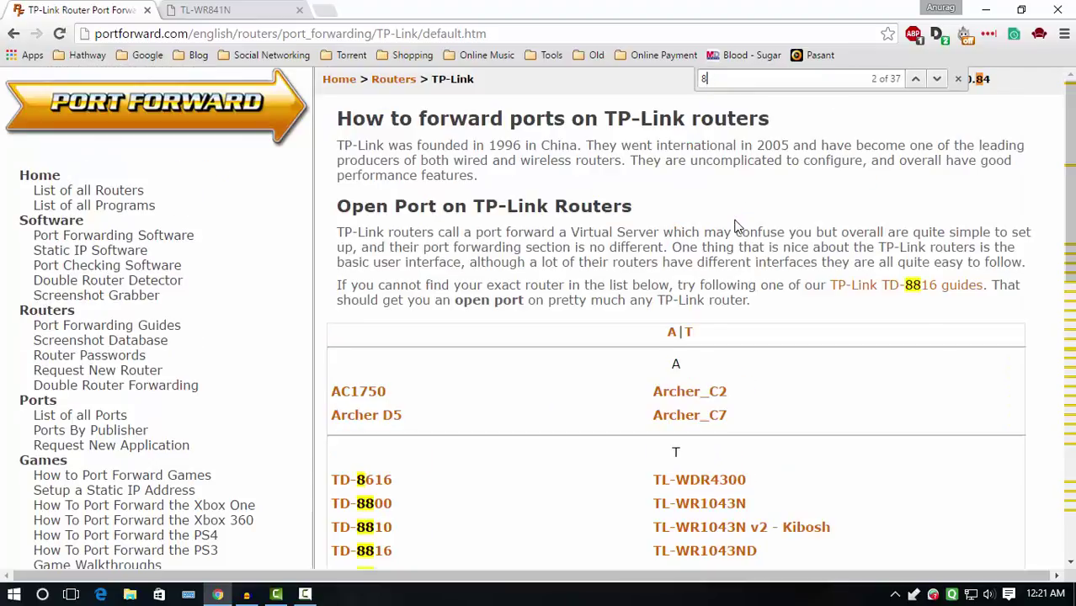
pyautogui.write('41')
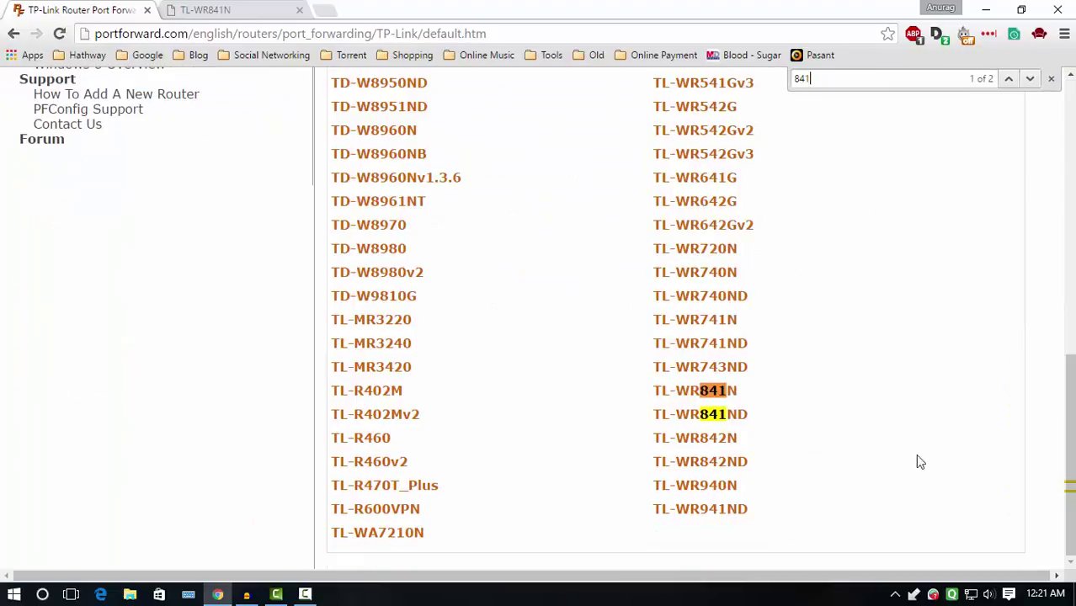
# Open the TL-WR841N Remote Desktop guide and scroll to its Forward Ports 3389 table.
pyautogui.click(710, 391)
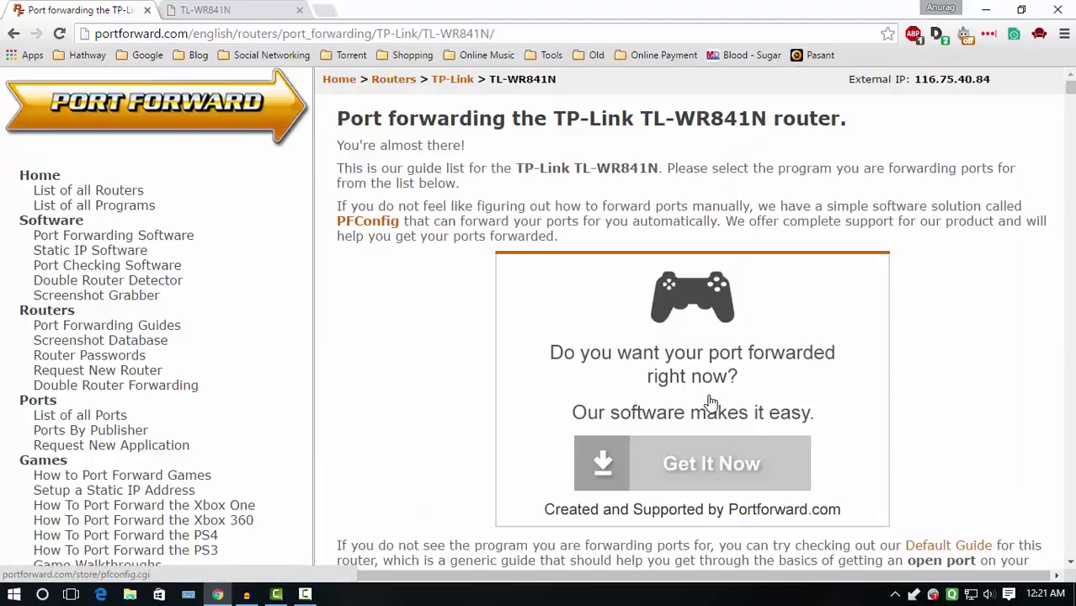
pyautogui.hotkey('ctrl', 'f')
pyautogui.write('re')
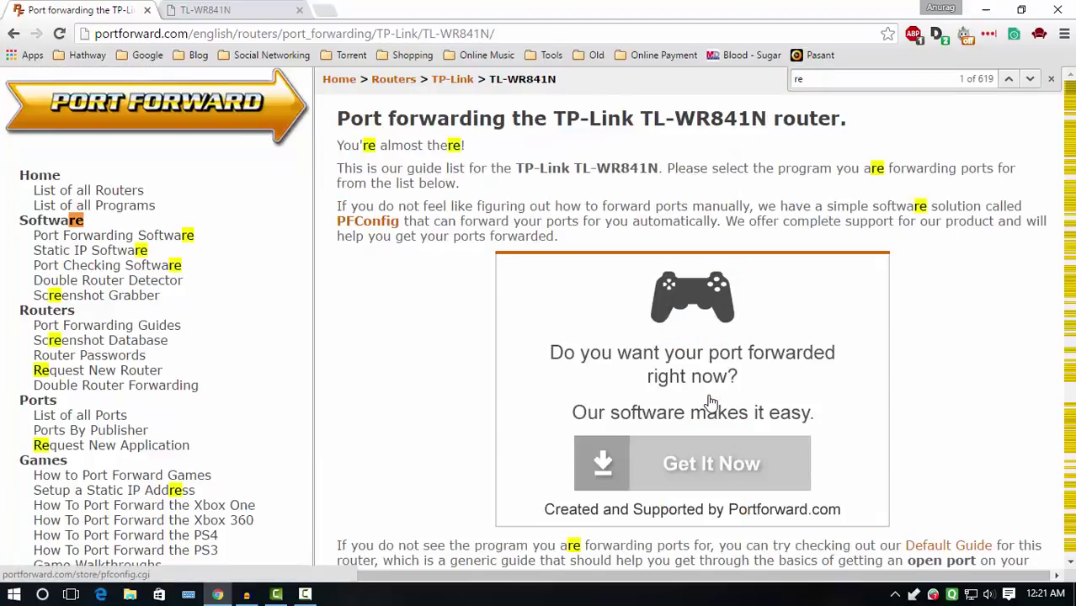
pyautogui.write('mote')
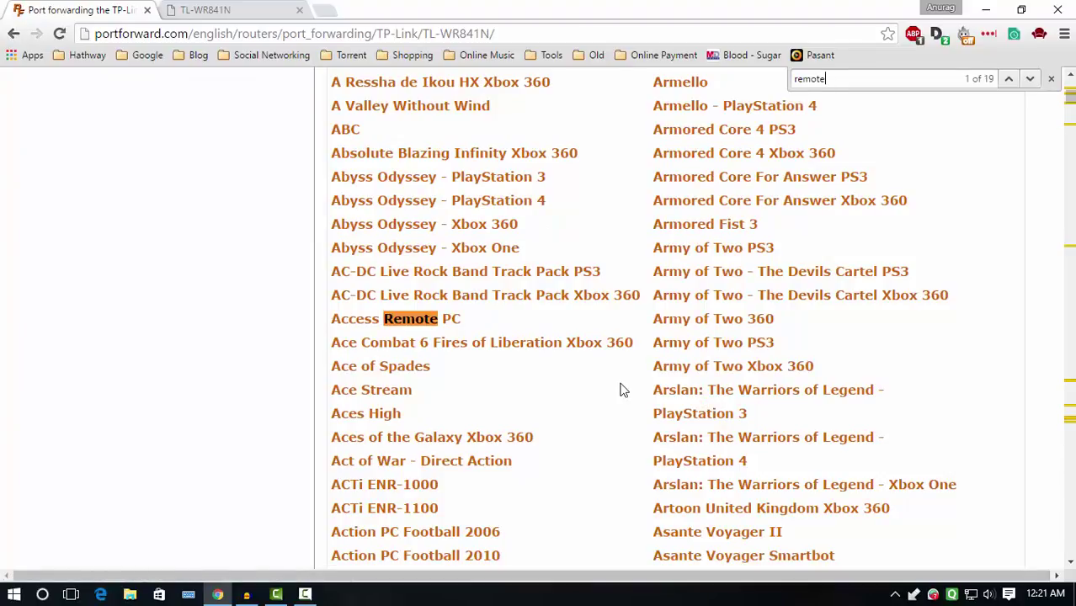
pyautogui.write('des')
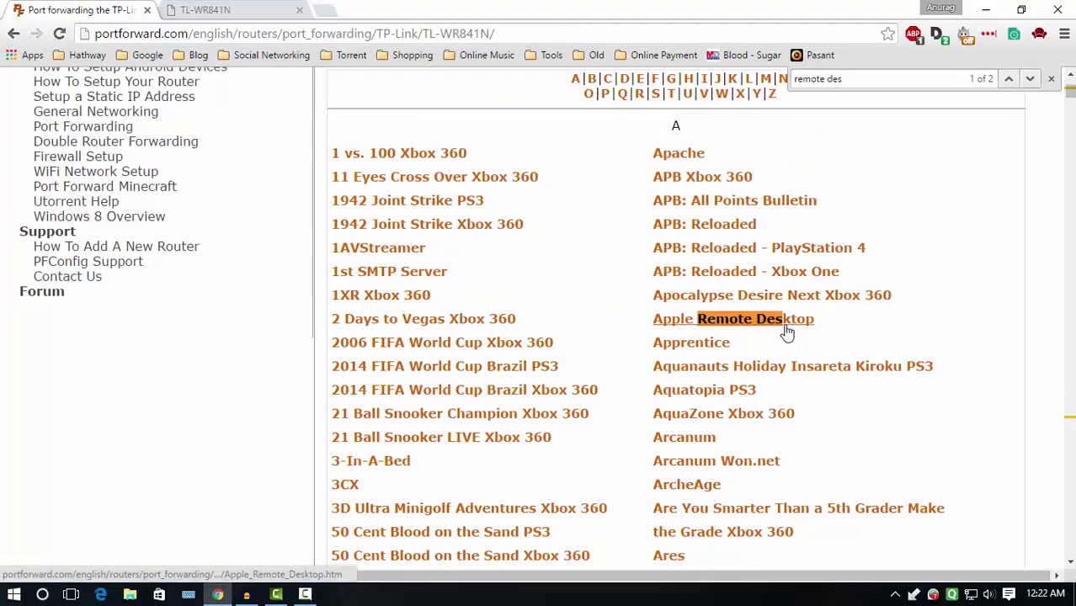
pyautogui.write('ktop')
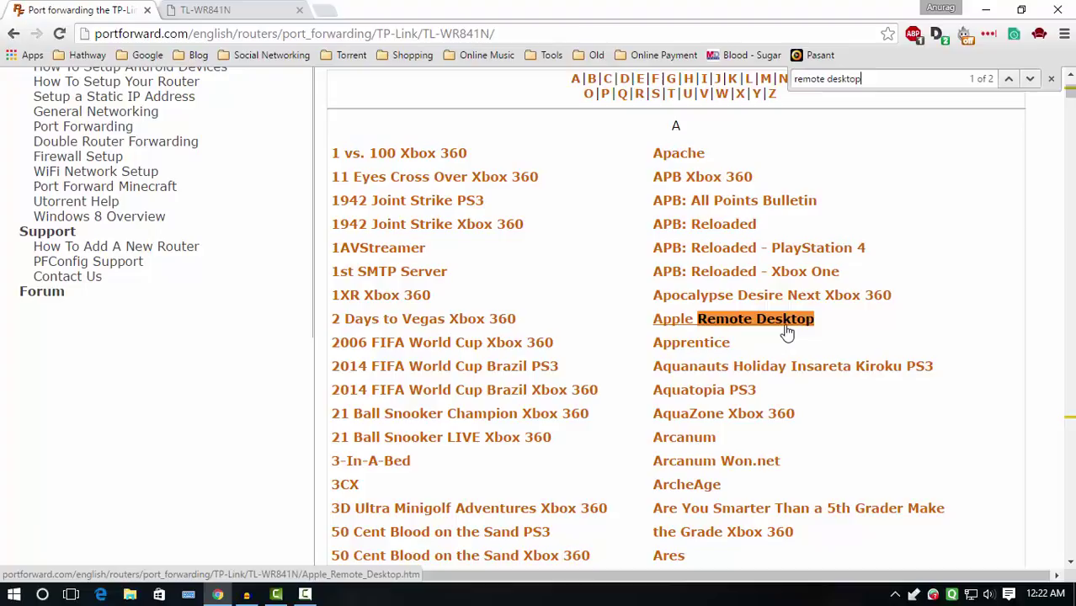
pyautogui.press('Return')
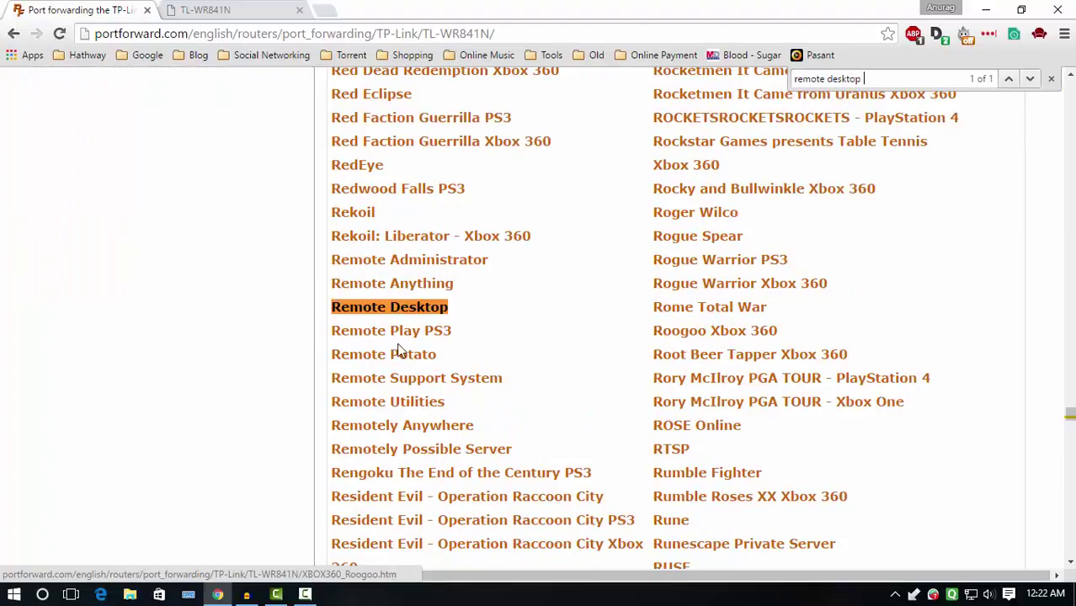
pyautogui.click(382, 309)
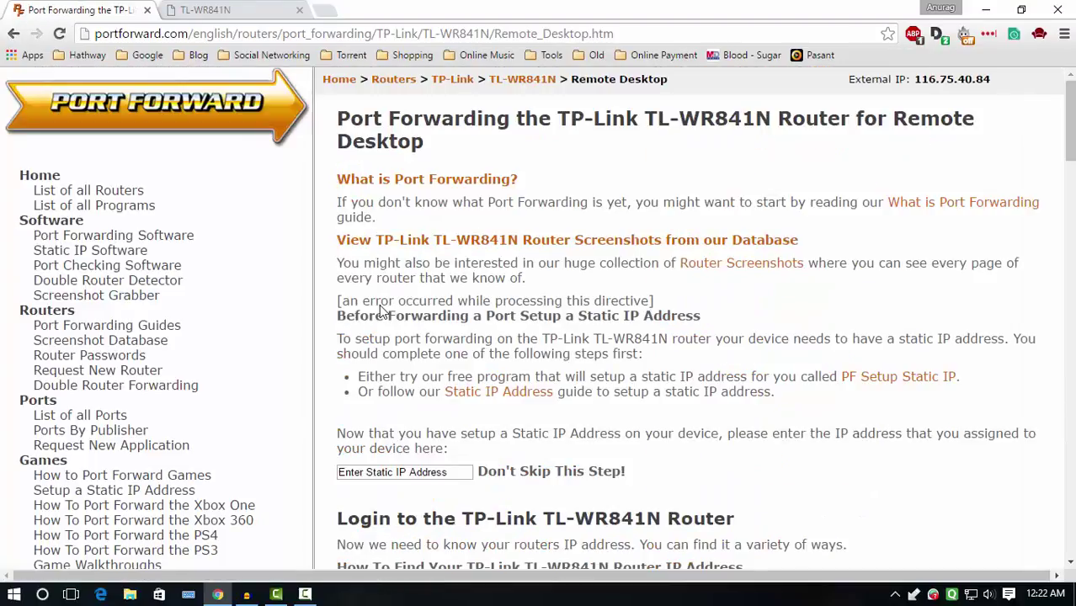
pyautogui.scroll(-6, 381, 310)
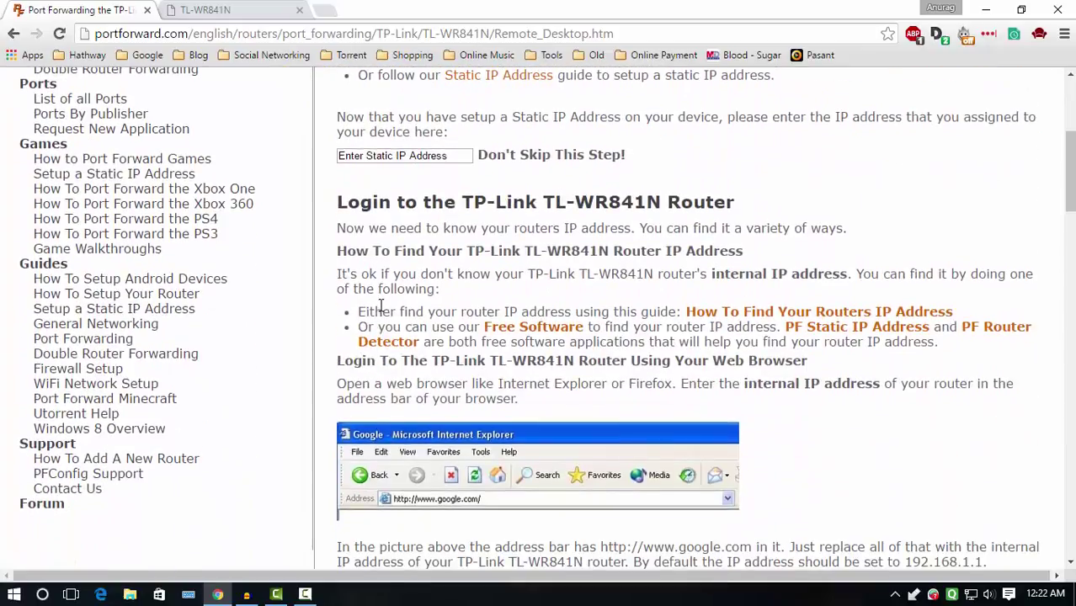
pyautogui.scroll(-6, 526, 327)
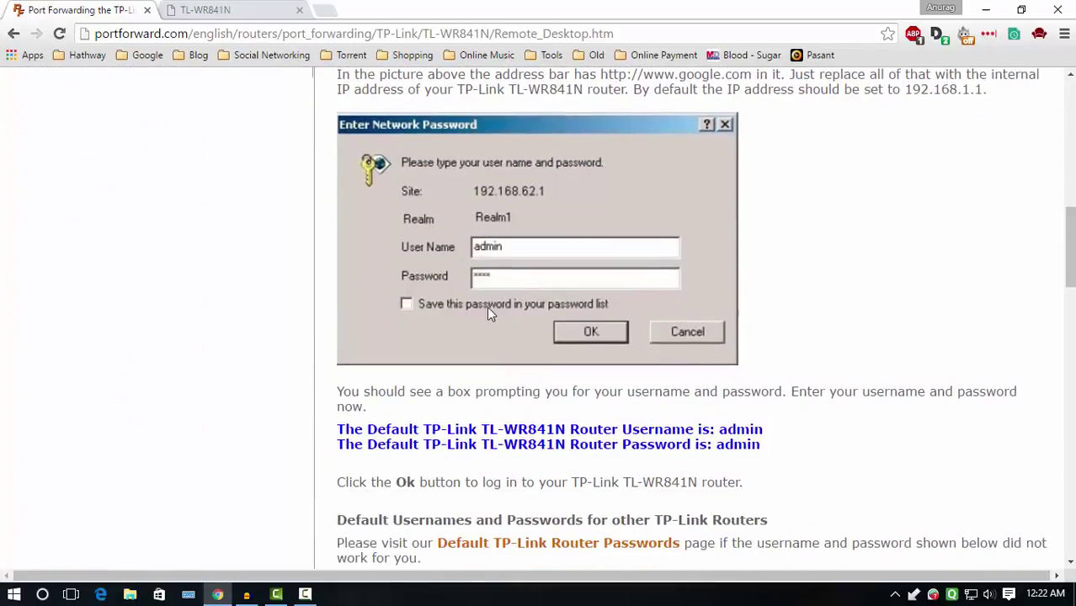
pyautogui.scroll(2, 451, 134)
pyautogui.scroll(-4, 510, 301)
pyautogui.scroll(-10, 510, 305)
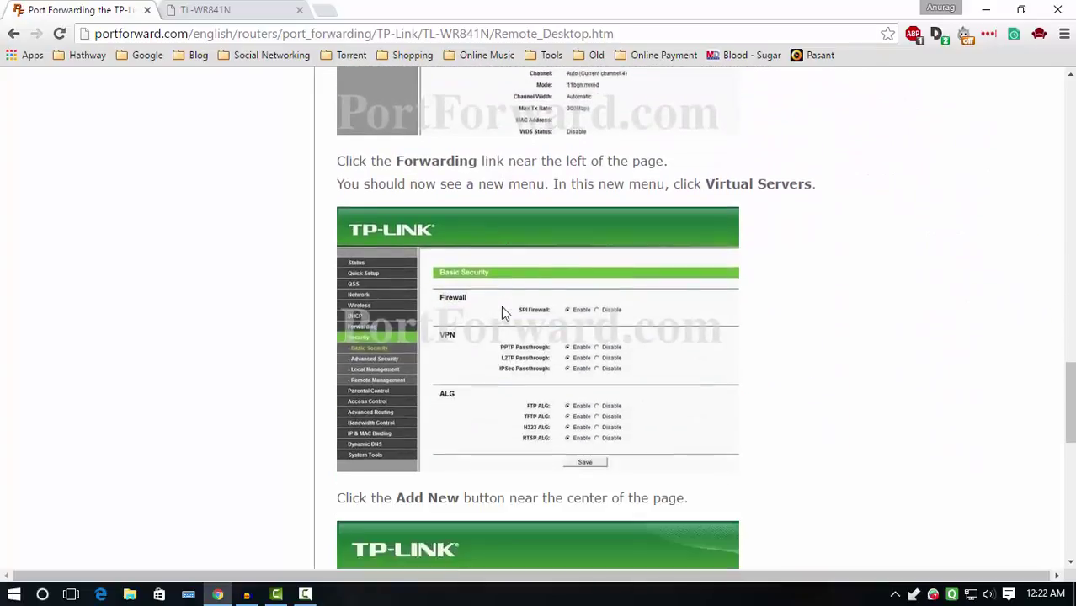
pyautogui.scroll(-15, 502, 310)
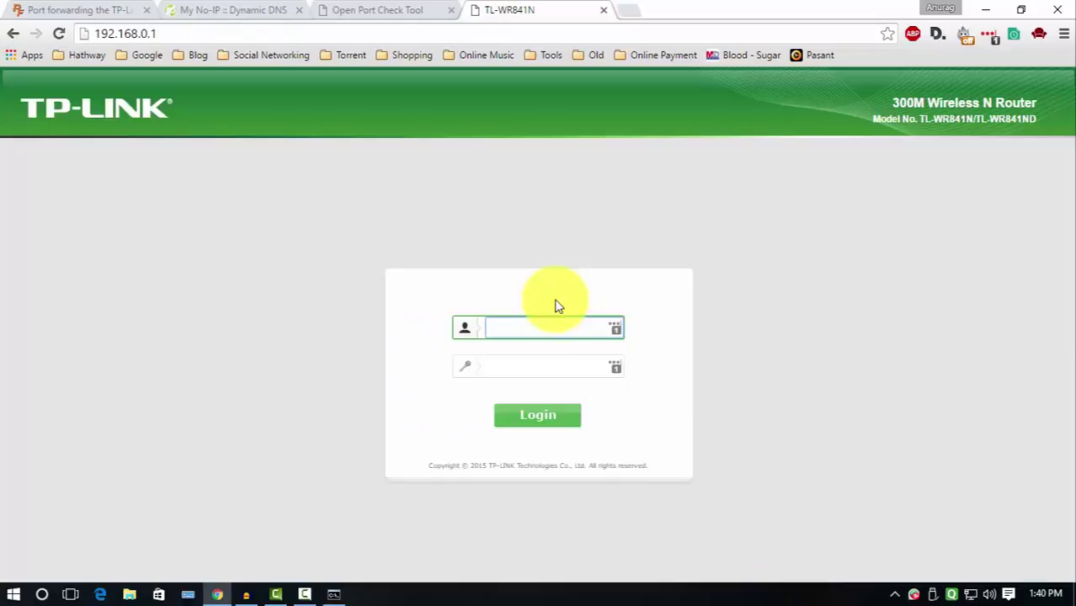
# Fill in the router's saved username and password and log in.
pyautogui.click(614, 328)
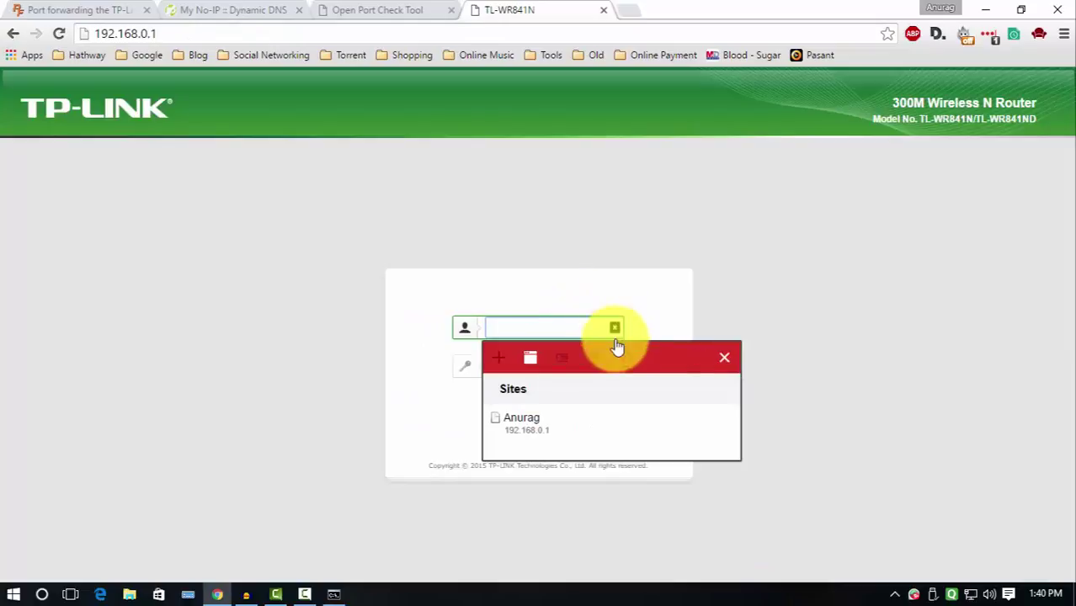
pyautogui.click(531, 425)
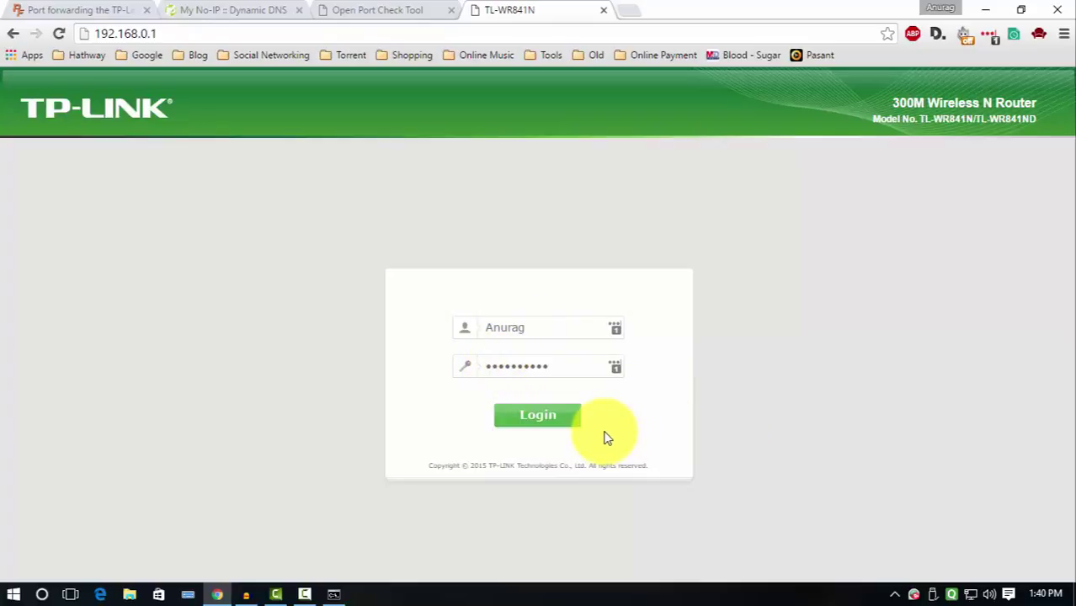
pyautogui.click(519, 425)
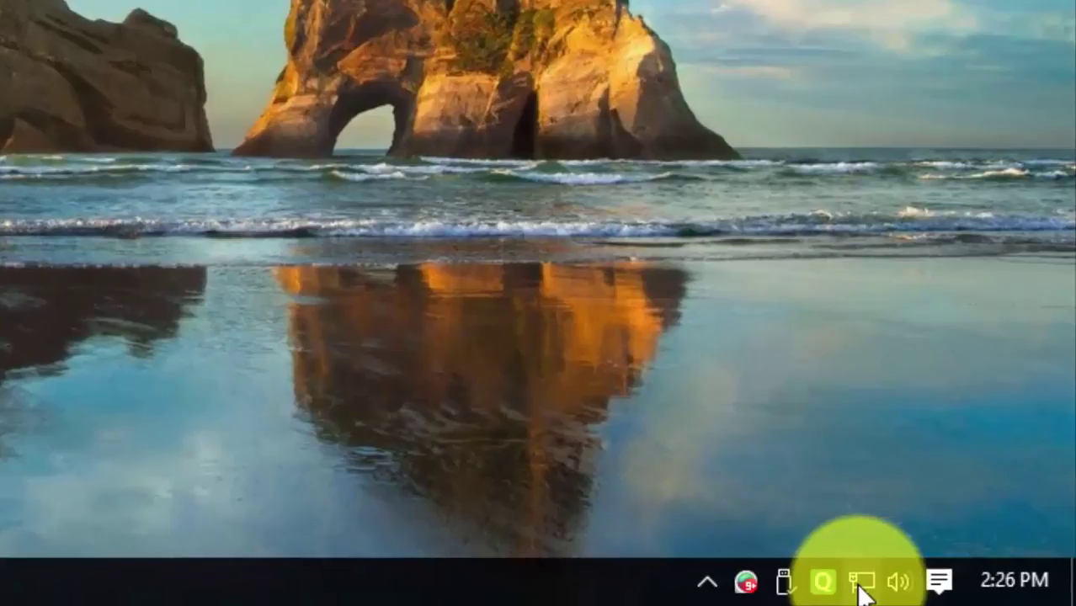
# Open the Ethernet adapter's IPv4 properties and choose a manually entered IP address.
pyautogui.rightClick(863, 592)
pyautogui.click(828, 576)
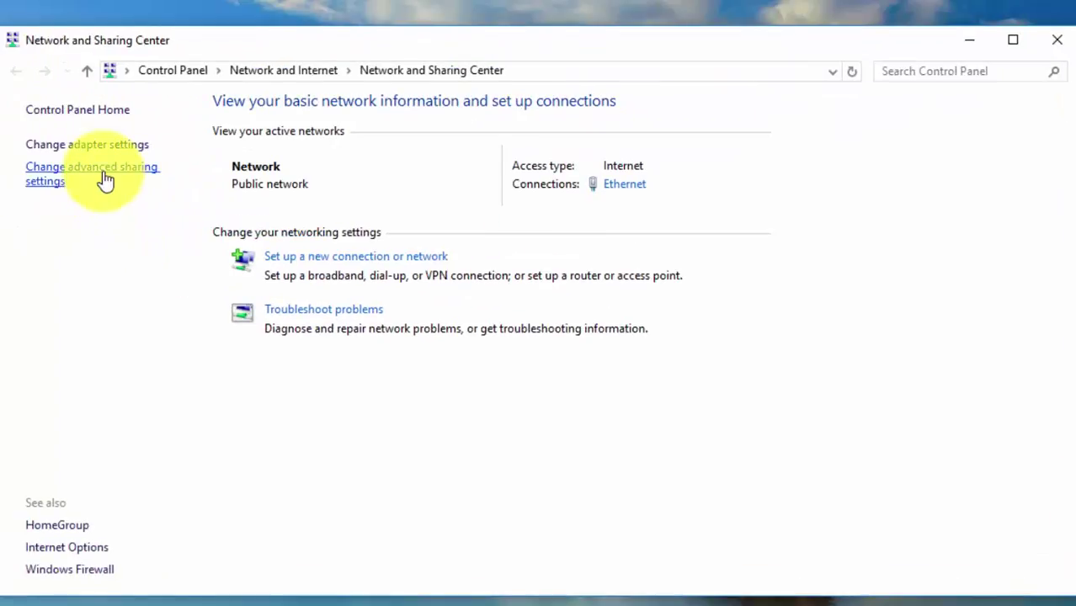
pyautogui.click(66, 145)
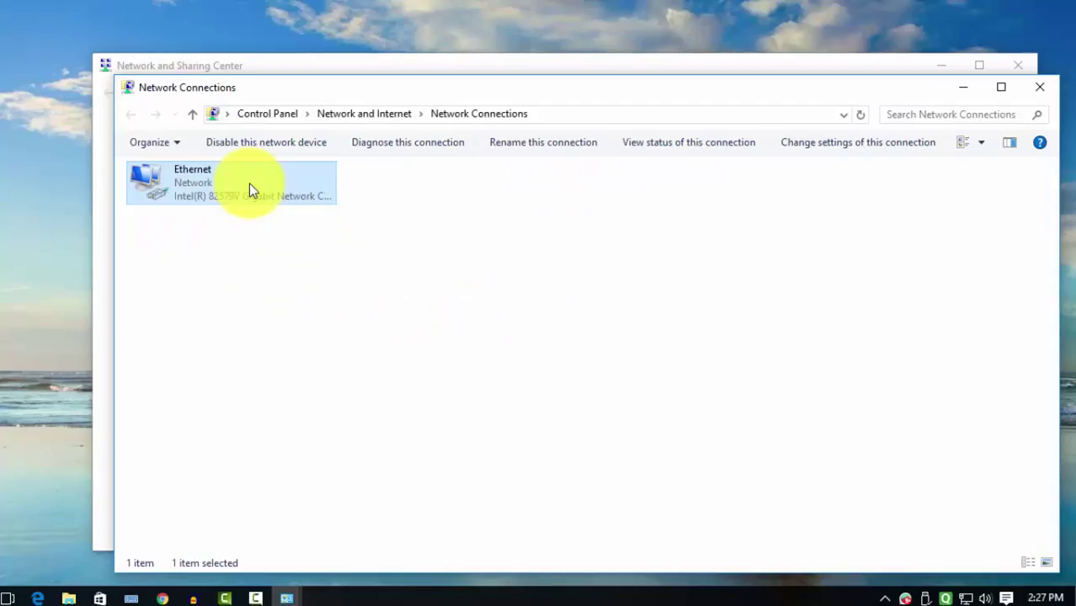
pyautogui.doubleClick(249, 182)
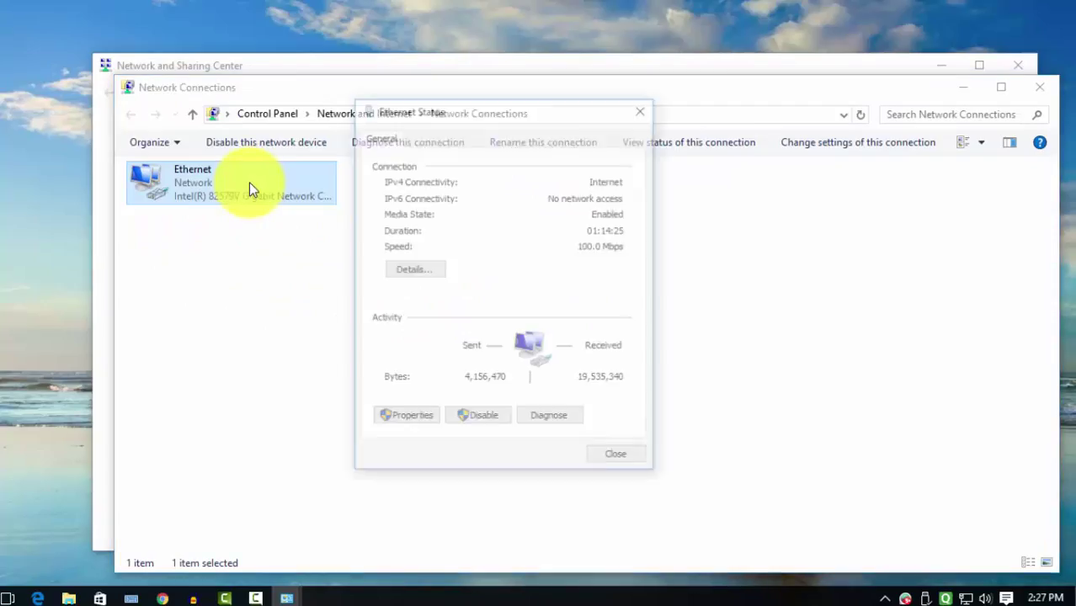
pyautogui.click(410, 419)
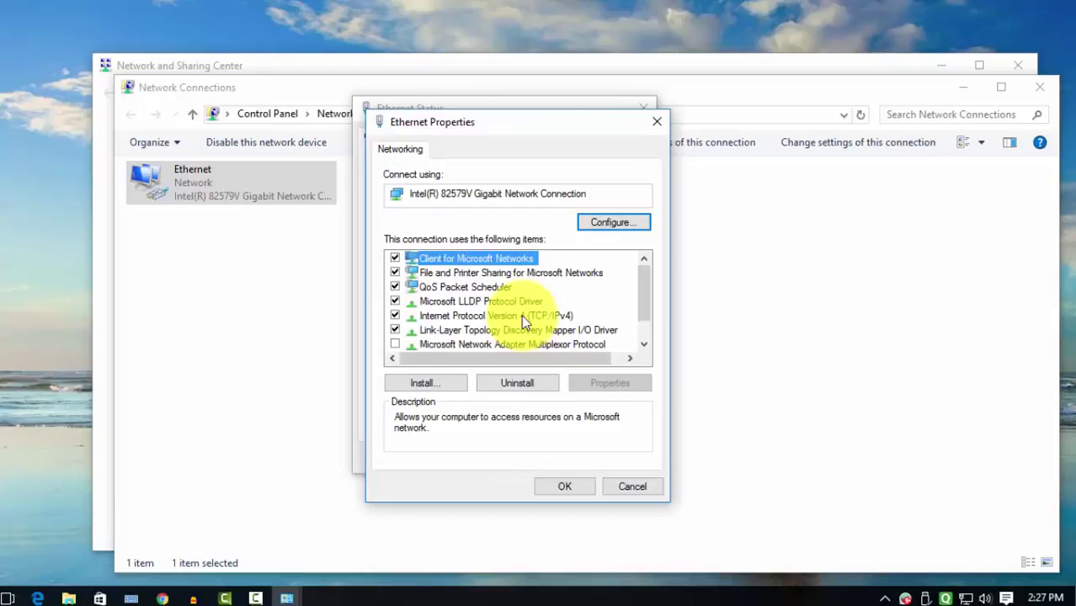
pyautogui.click(521, 315)
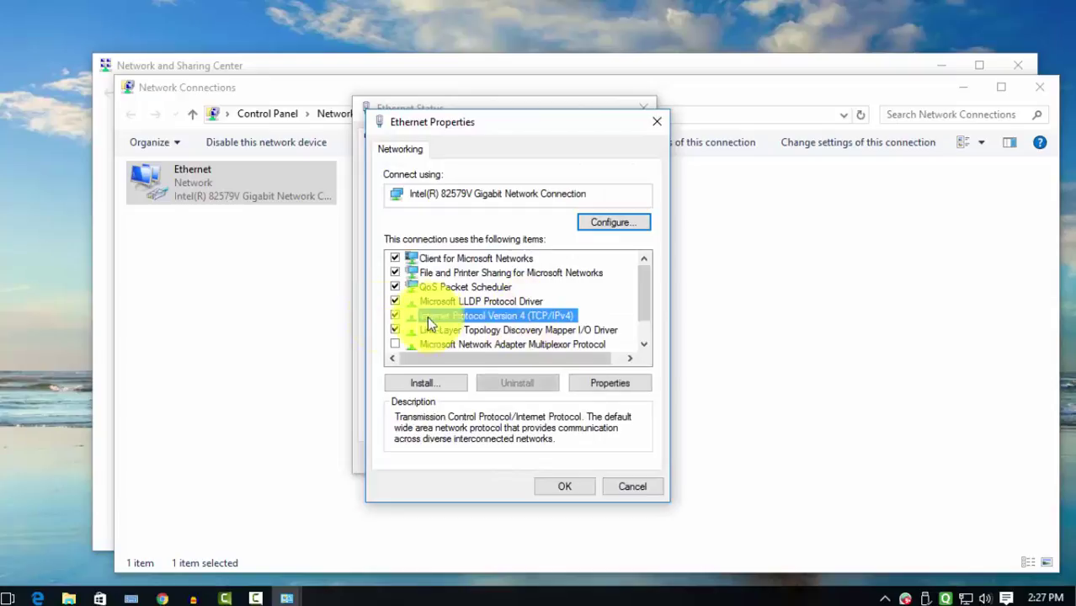
pyautogui.doubleClick(540, 319)
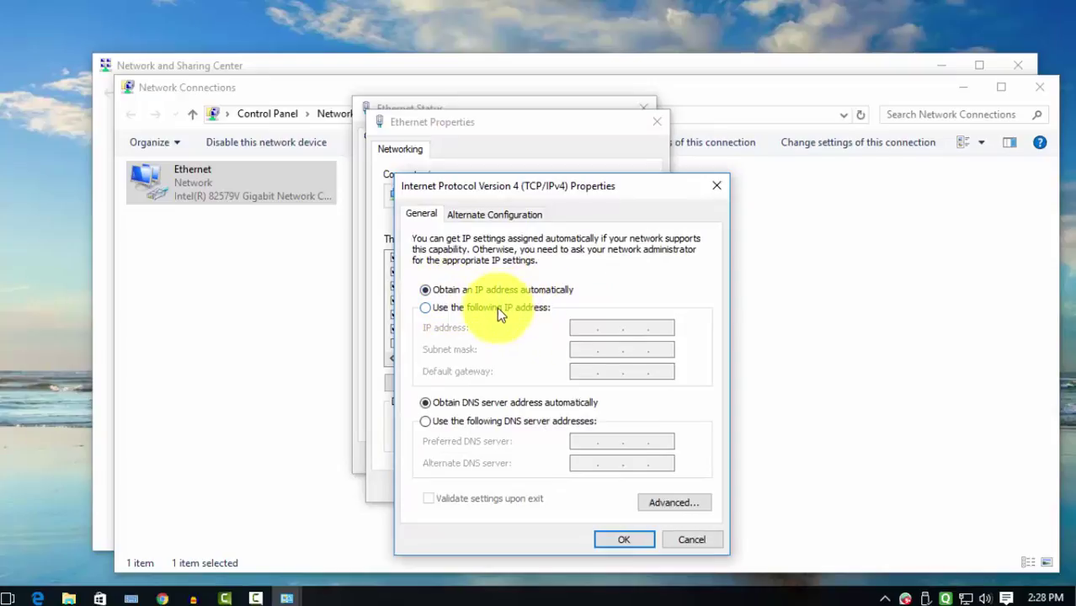
pyautogui.click(426, 308)
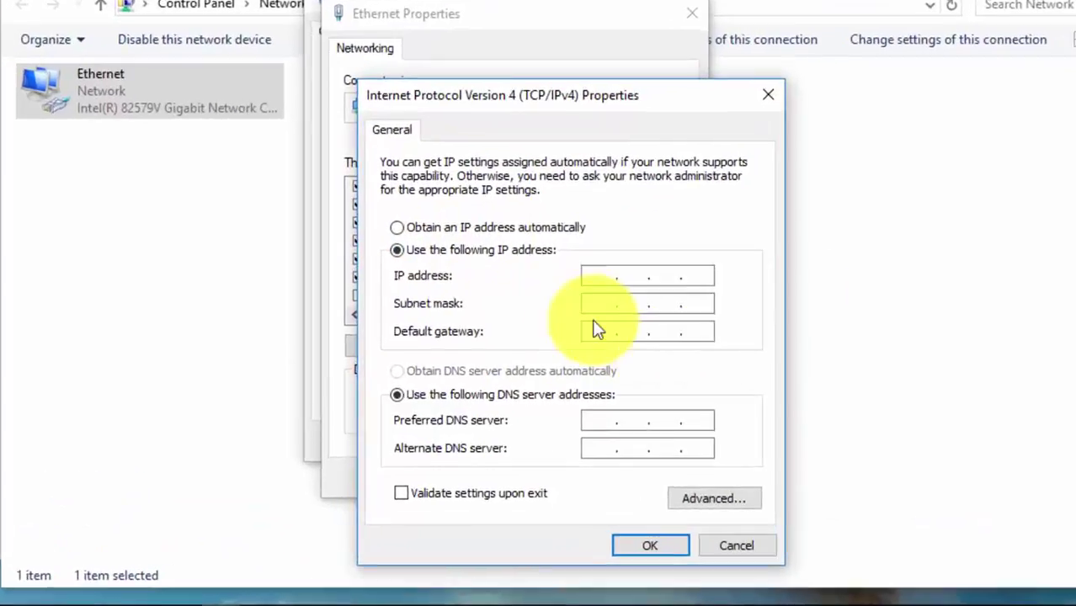
# Enter IP 192.168.0.2, mask 255.255.255.0, gateway 192.168.0.1, DNS 8.8.8.8 and 8.8.4.4.
pyautogui.click(628, 327)
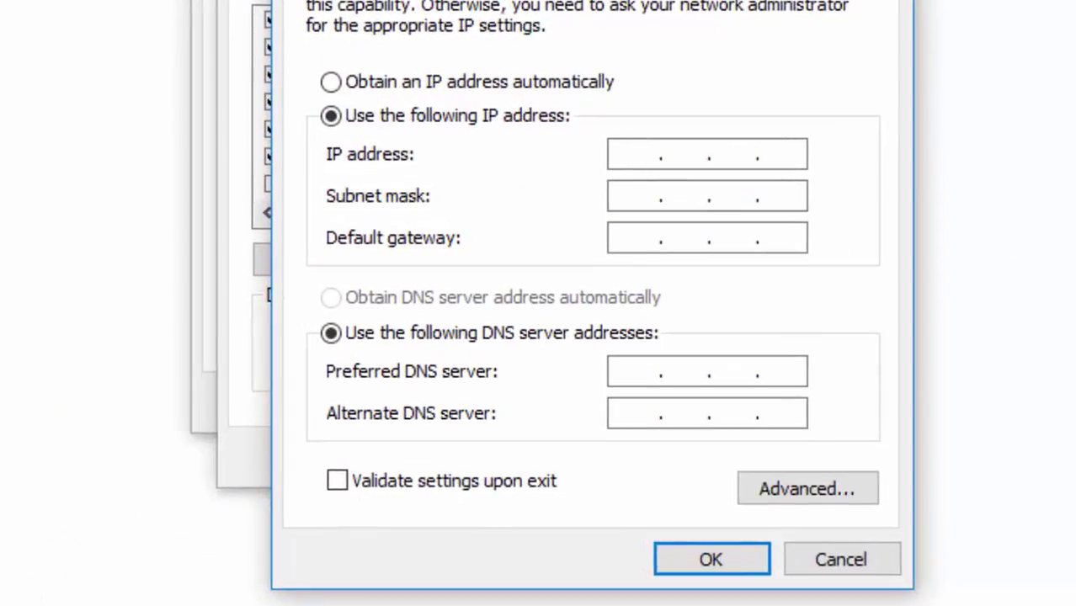
pyautogui.write('192.168.')
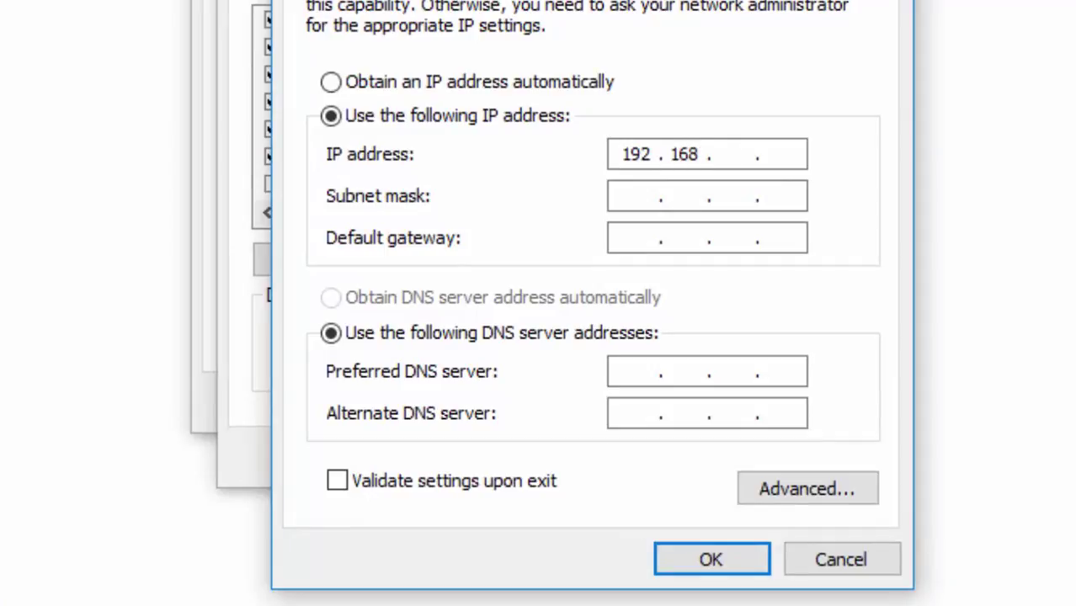
pyautogui.write('0.2')
pyautogui.press('Tab')
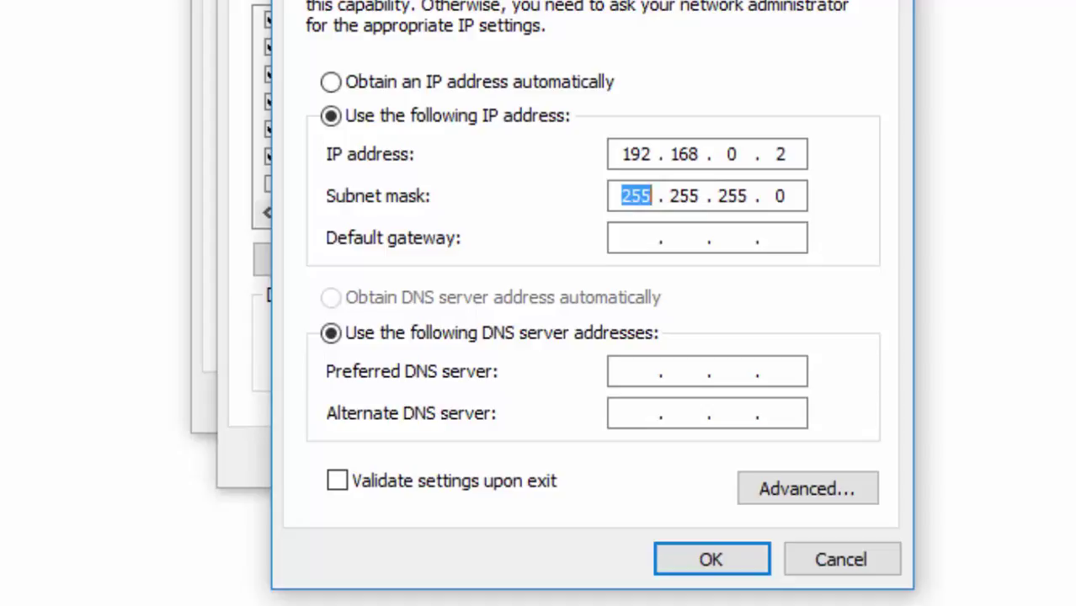
pyautogui.press('Tab')
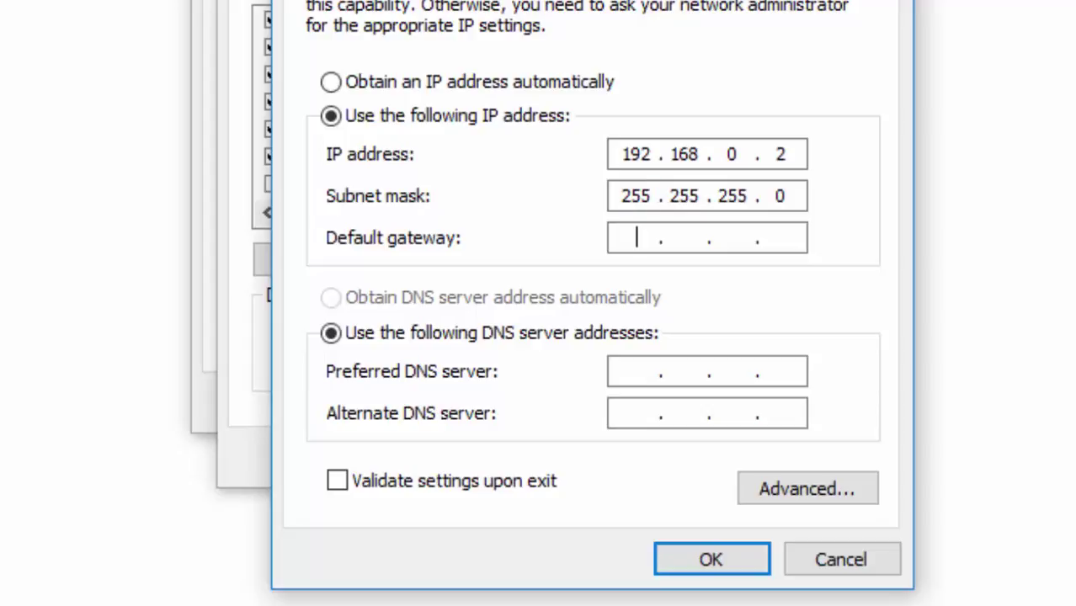
pyautogui.write('19216801')
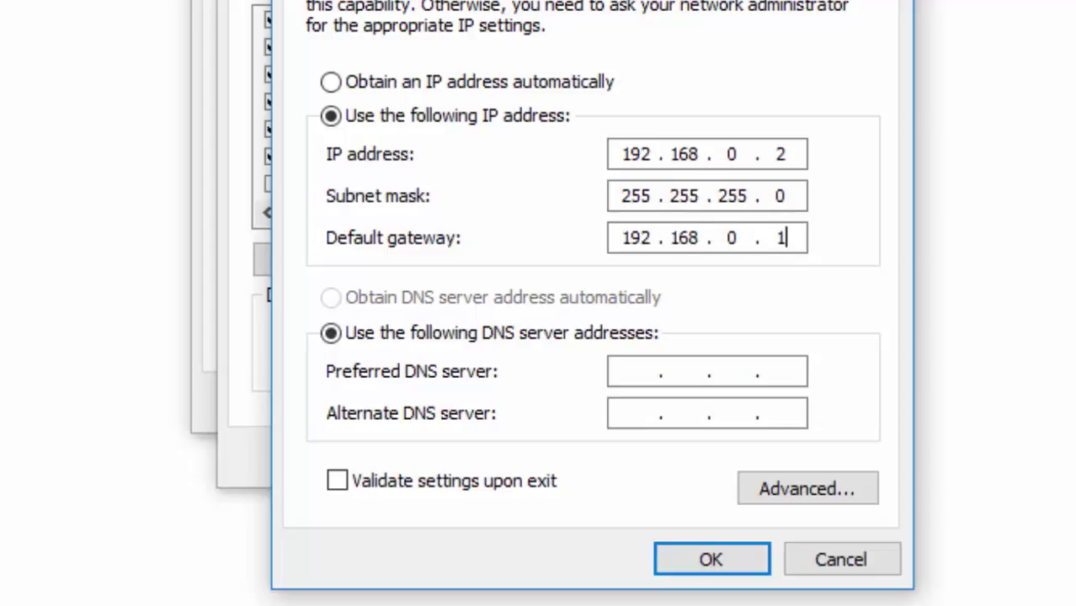
pyautogui.press('Tab')
pyautogui.press('Tab')
pyautogui.write('8.4.')
pyautogui.press('BackSpace')
pyautogui.press('BackSpace')
pyautogui.write('8.8.8')
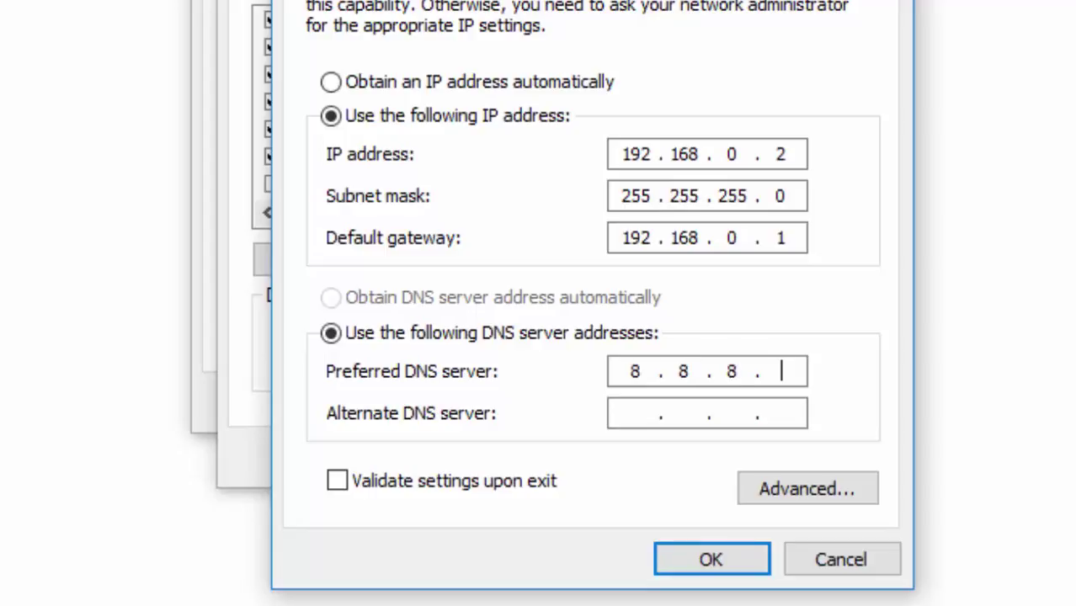
pyautogui.press('Tab')
pyautogui.write('8.8.4.4')
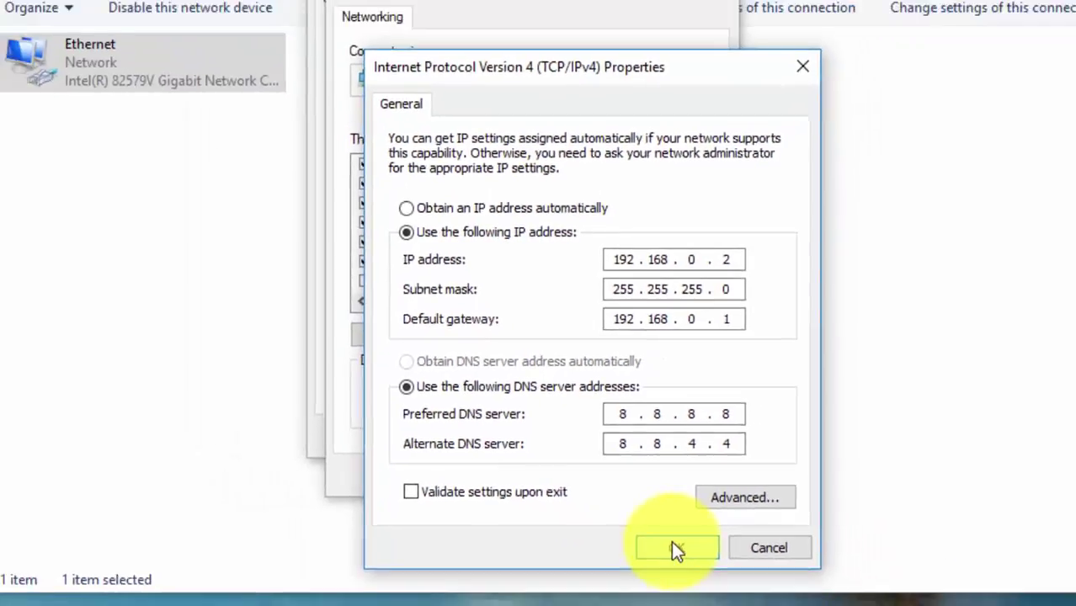
# Save the new IPv4 settings and close the network windows.
pyautogui.click(707, 558)
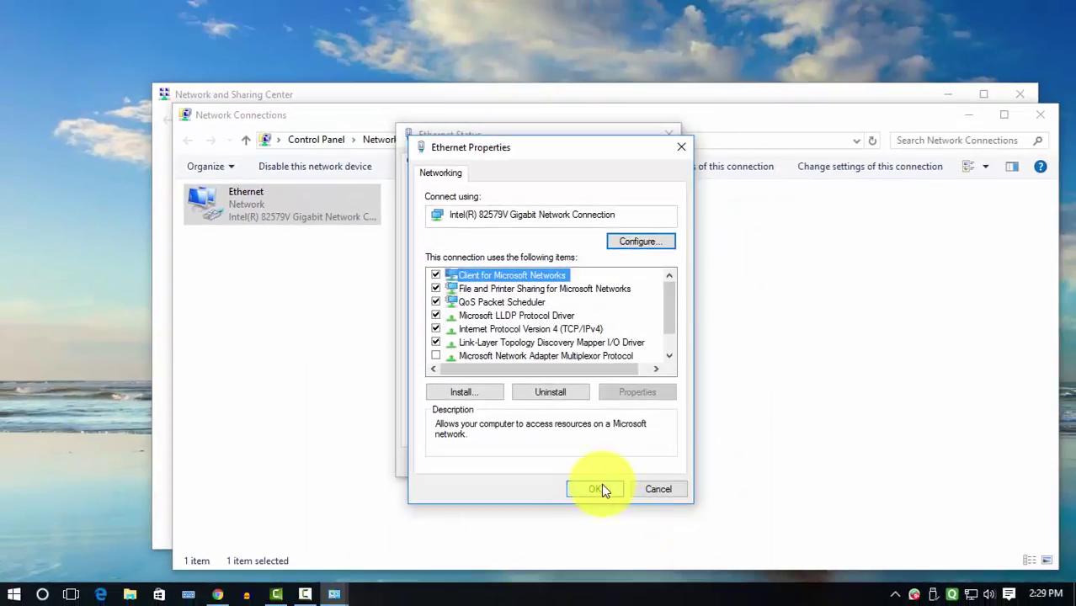
pyautogui.click(600, 488)
pyautogui.click(666, 463)
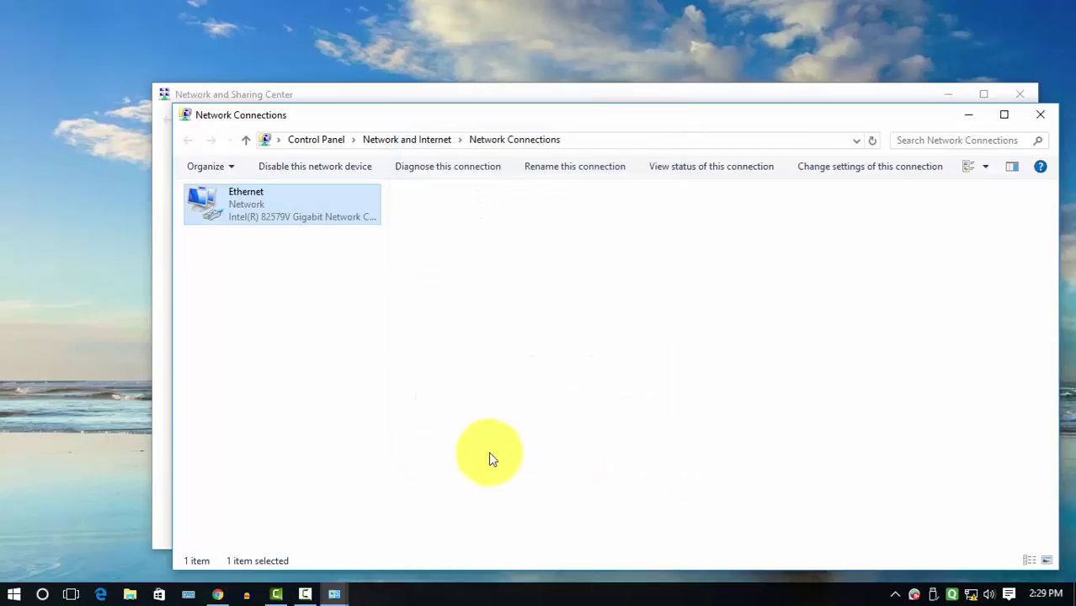
pyautogui.click(1039, 114)
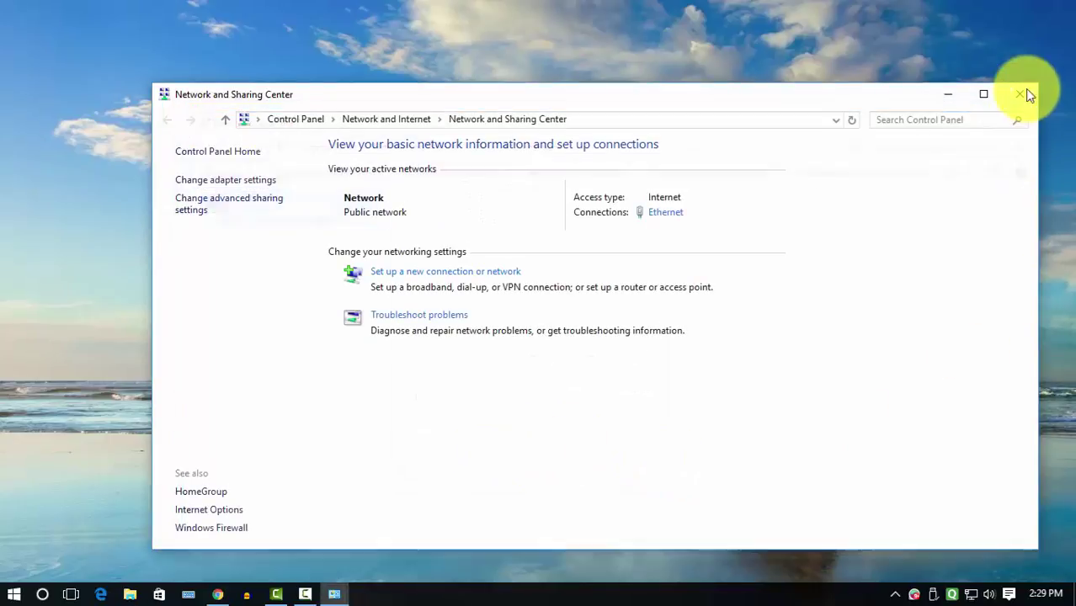
pyautogui.click(1027, 92)
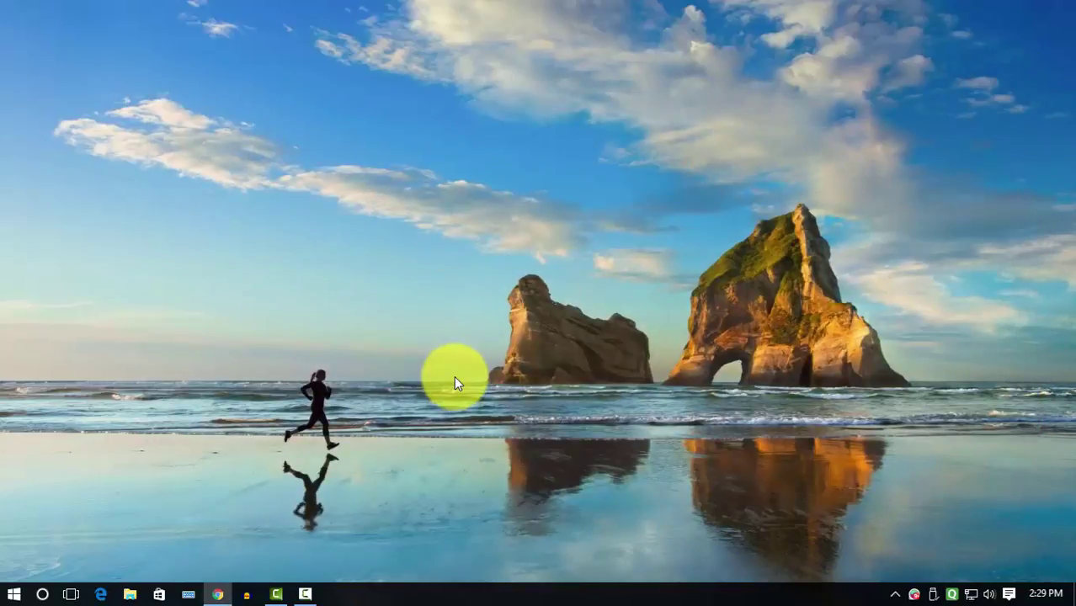
# Allow remote connections to this computer in System Properties, then close the windows.
pyautogui.click(13, 594)
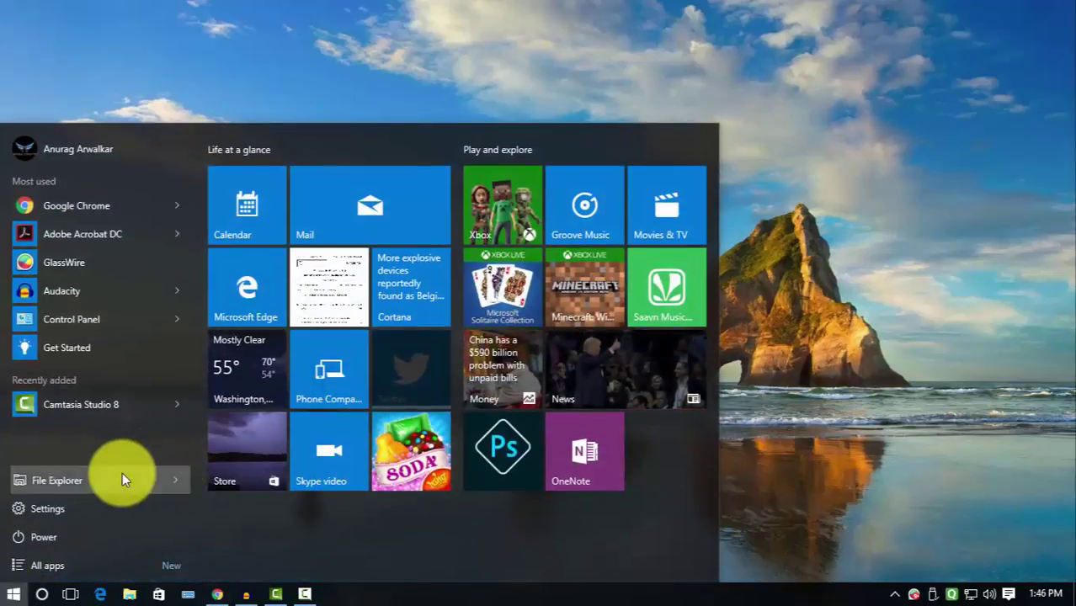
pyautogui.click(122, 475)
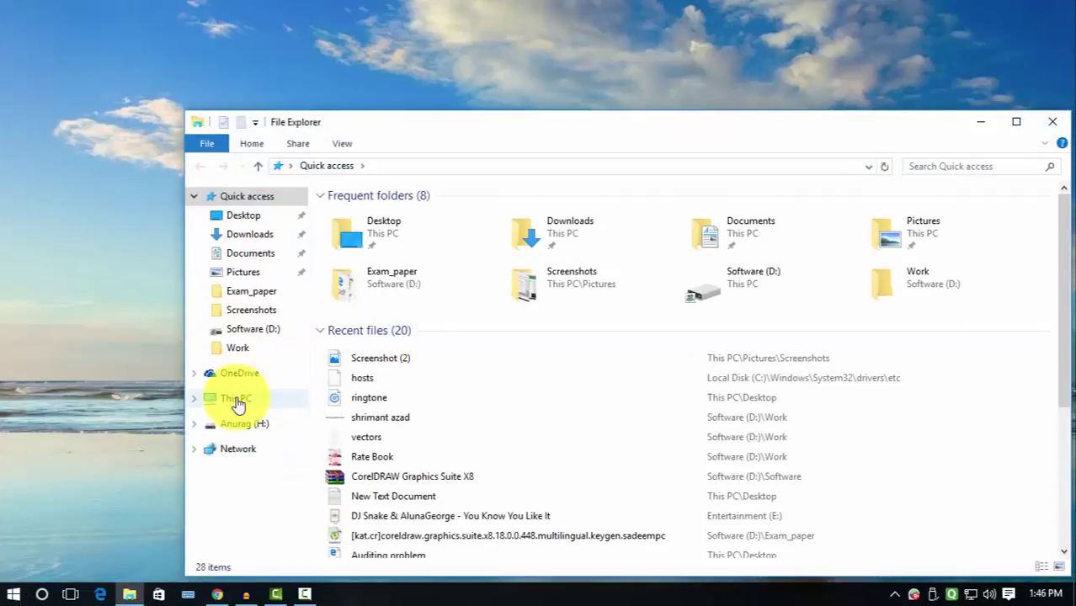
pyautogui.rightClick(236, 402)
pyautogui.click(263, 385)
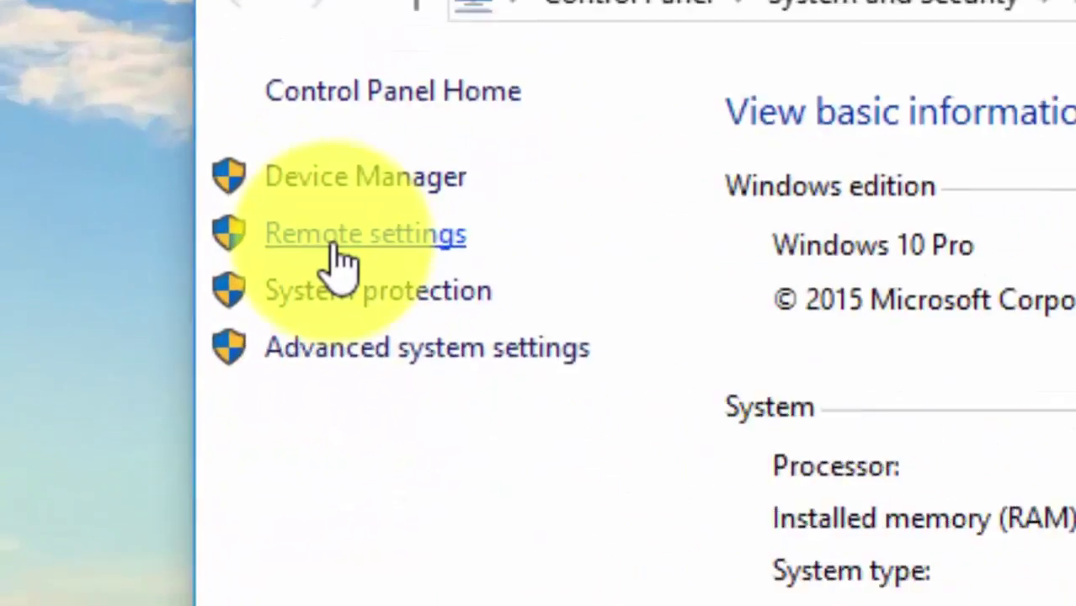
pyautogui.click(379, 257)
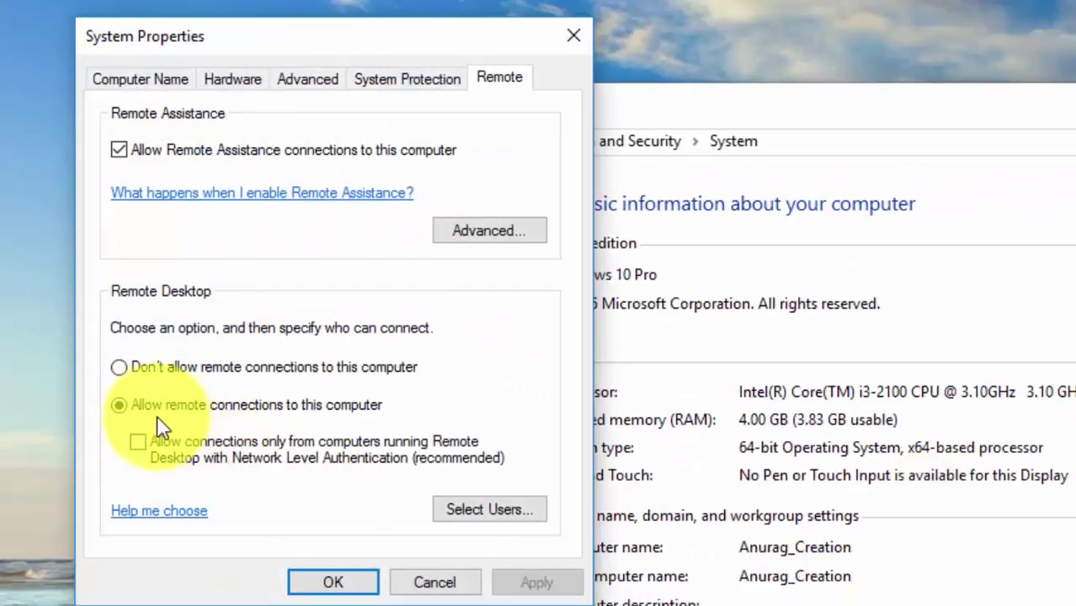
pyautogui.click(332, 581)
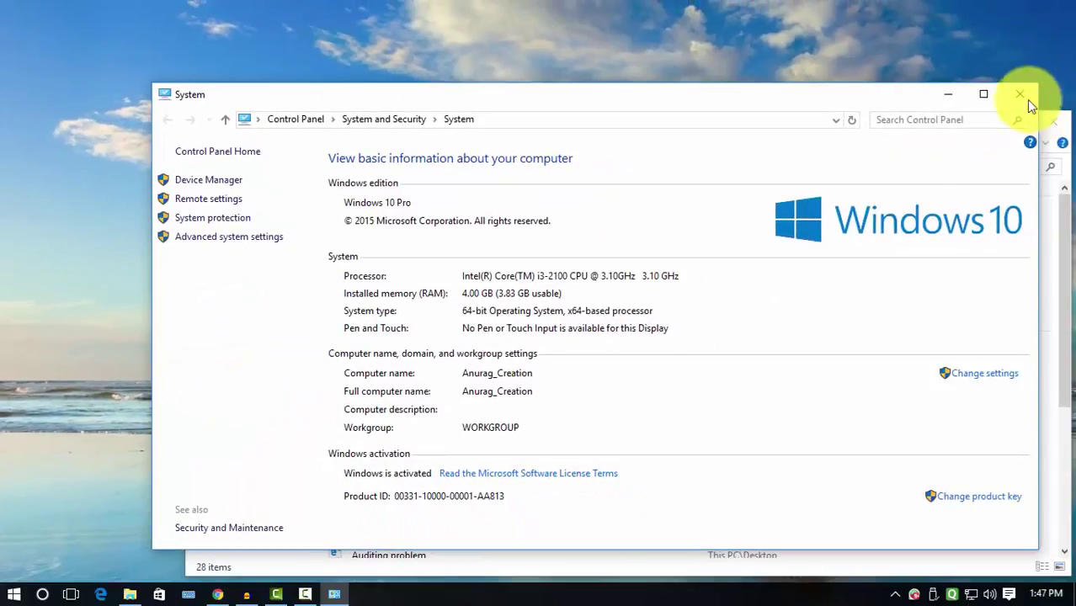
pyautogui.click(1019, 93)
pyautogui.click(1052, 121)
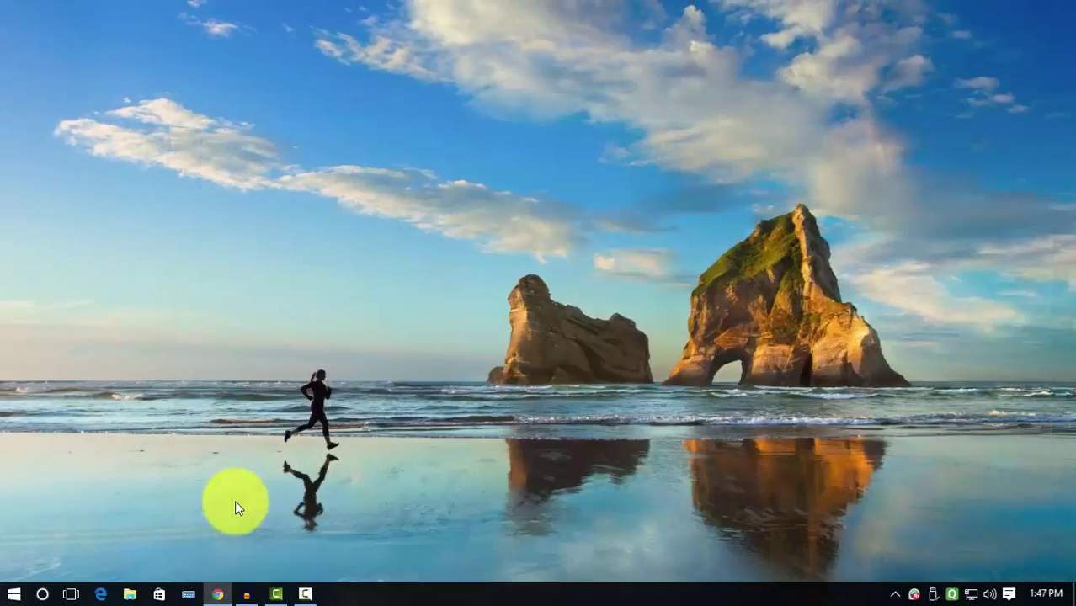
# Add an enabled Virtual Server entry forwarding port 3389 to 192.168.0.2, protocol All, and save.
pyautogui.click(217, 593)
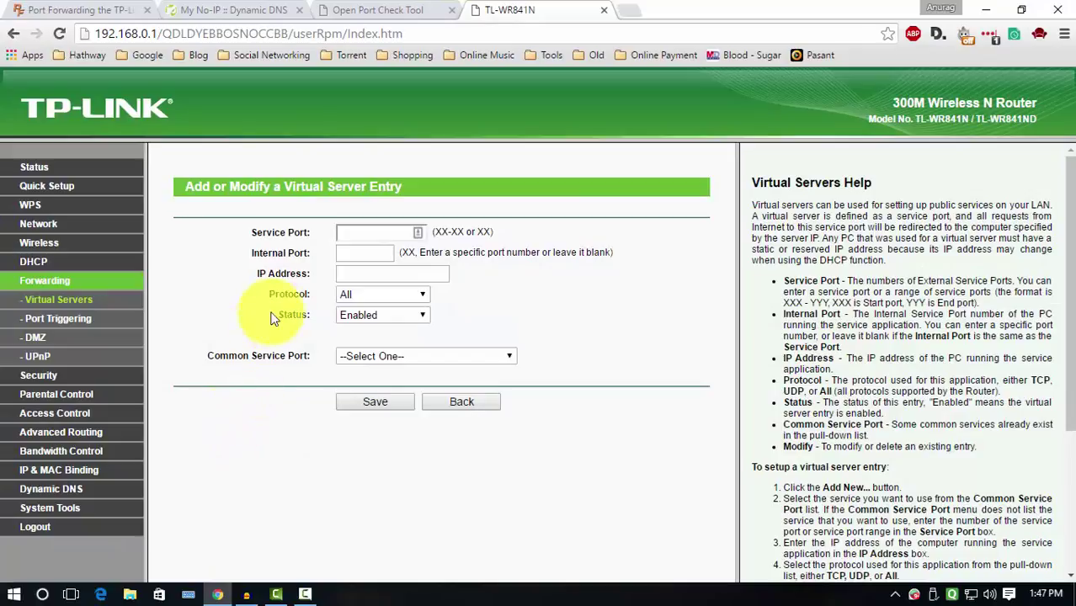
pyautogui.click(354, 238)
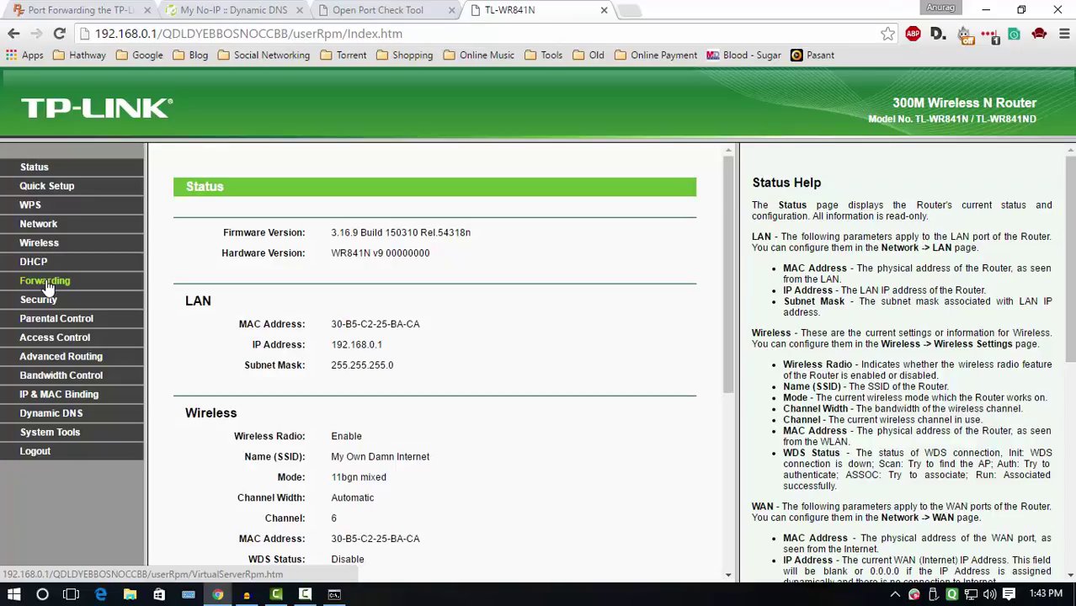
pyautogui.click(45, 281)
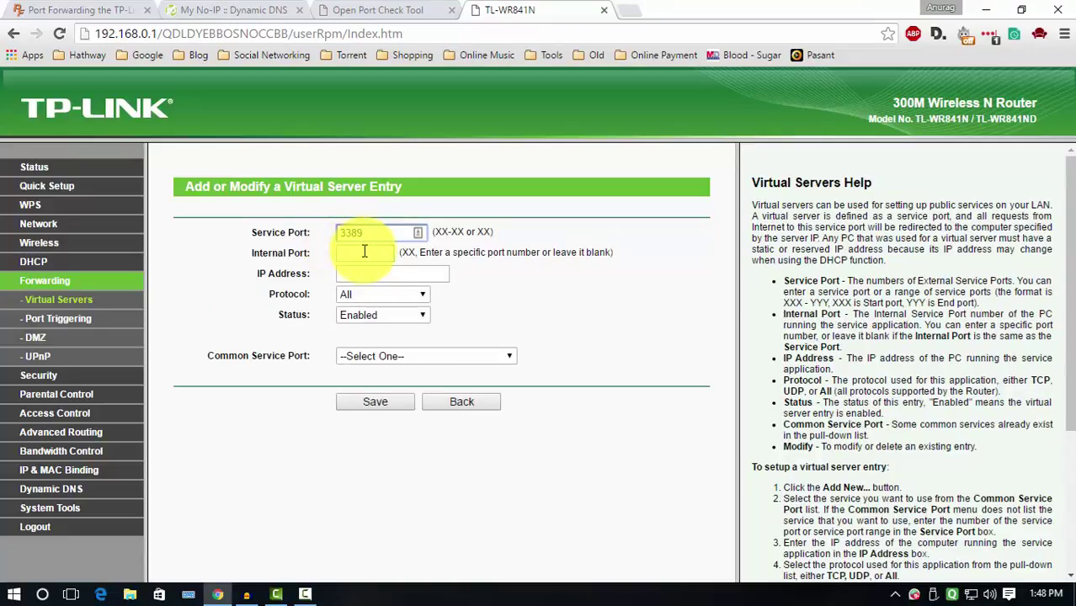
pyautogui.click(343, 272)
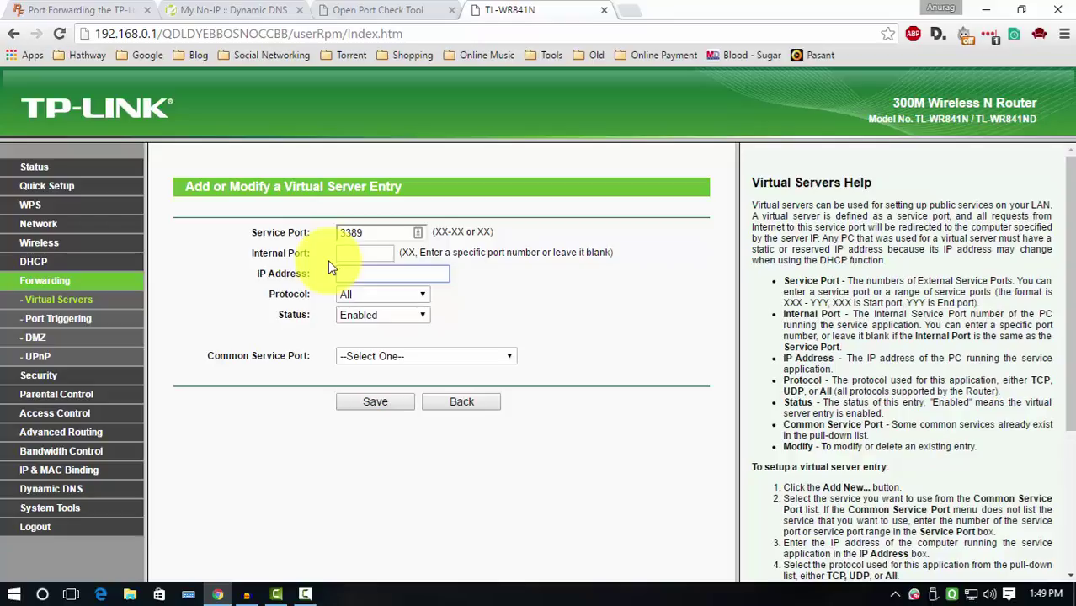
pyautogui.write('19')
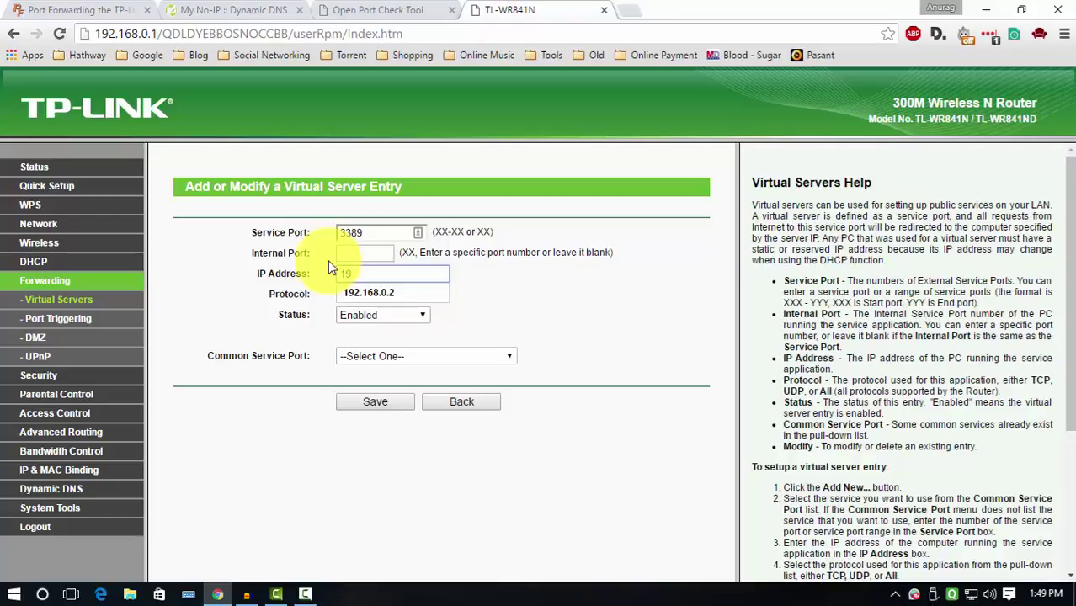
pyautogui.write('2.168.0.2')
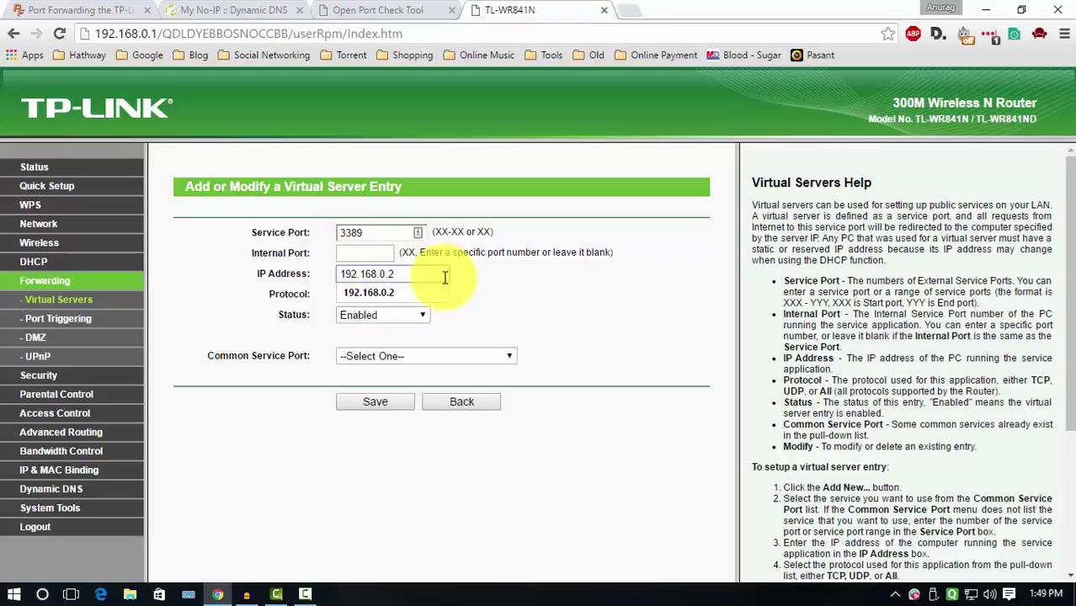
pyautogui.click(476, 284)
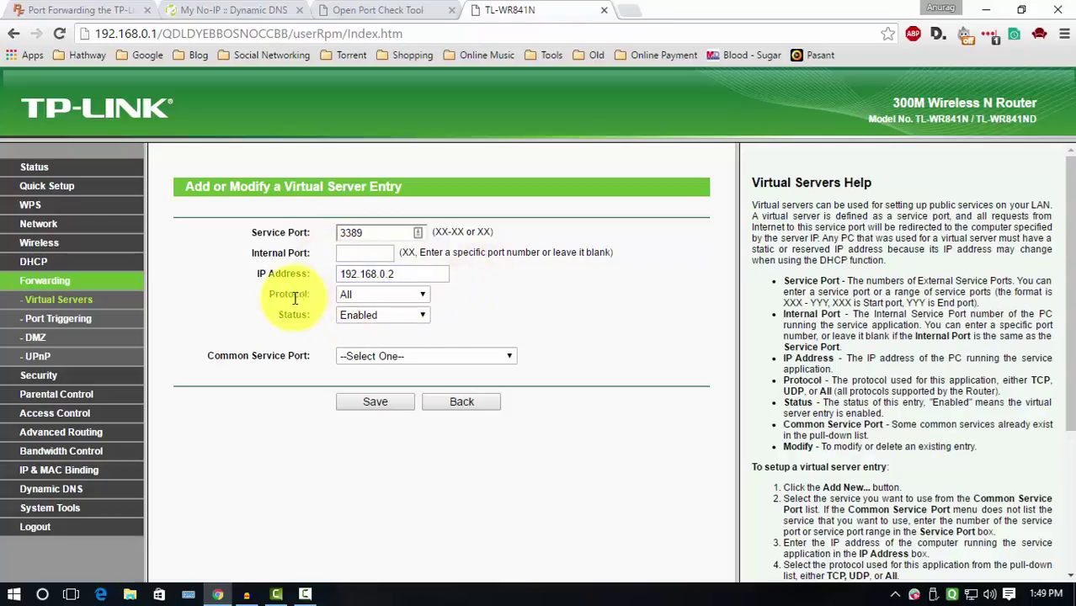
pyautogui.click(379, 295)
pyautogui.click(362, 308)
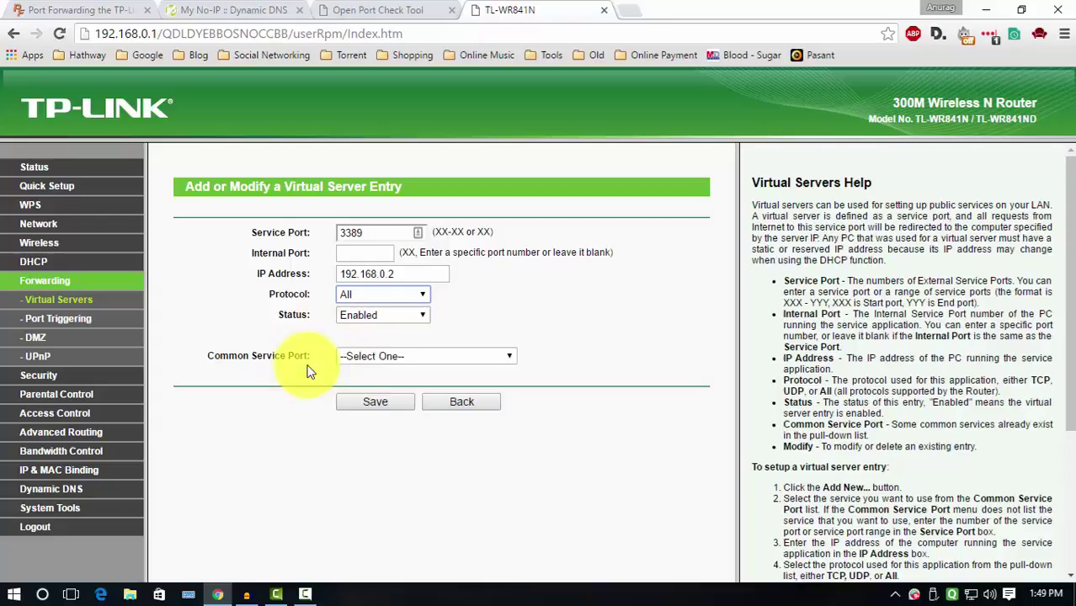
pyautogui.click(346, 360)
pyautogui.click(368, 403)
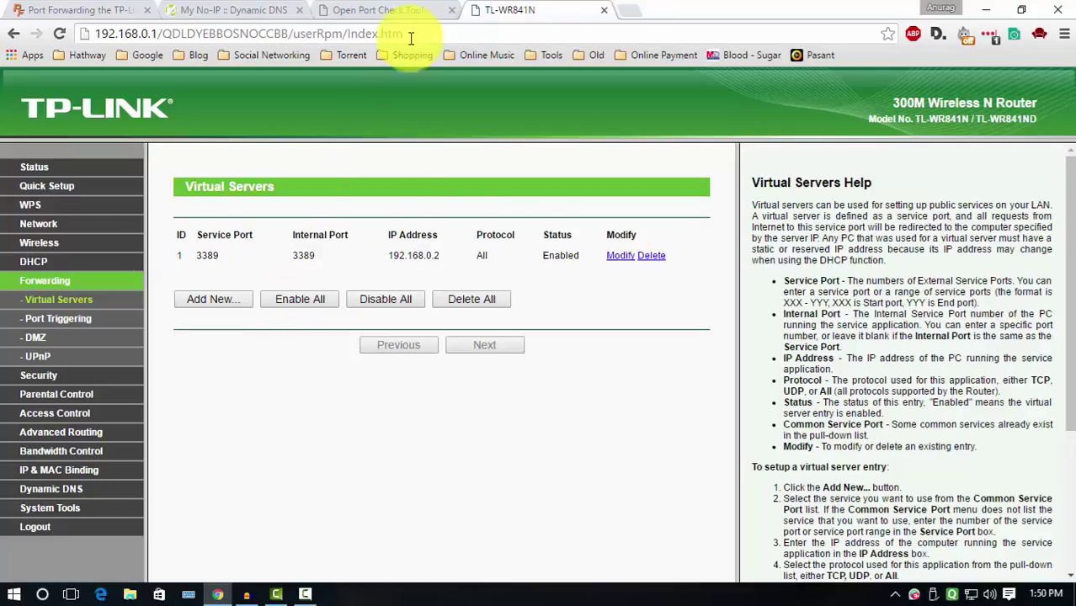
# Check port 3389 on canyouseeme.org instead of 80, getting a Success result.
pyautogui.click(373, 10)
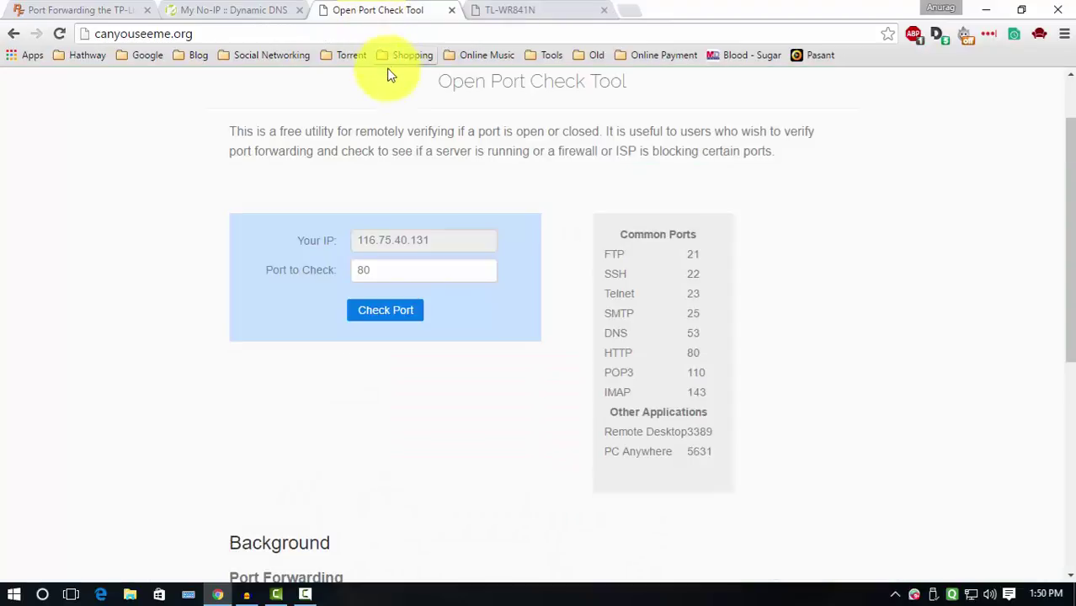
pyautogui.doubleClick(409, 267)
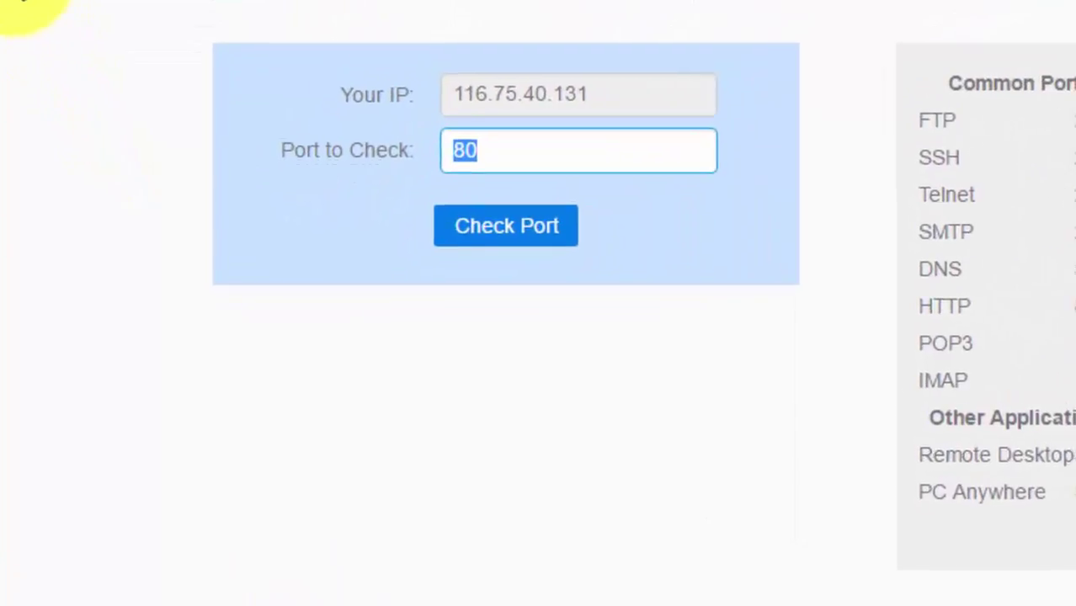
pyautogui.write('3389')
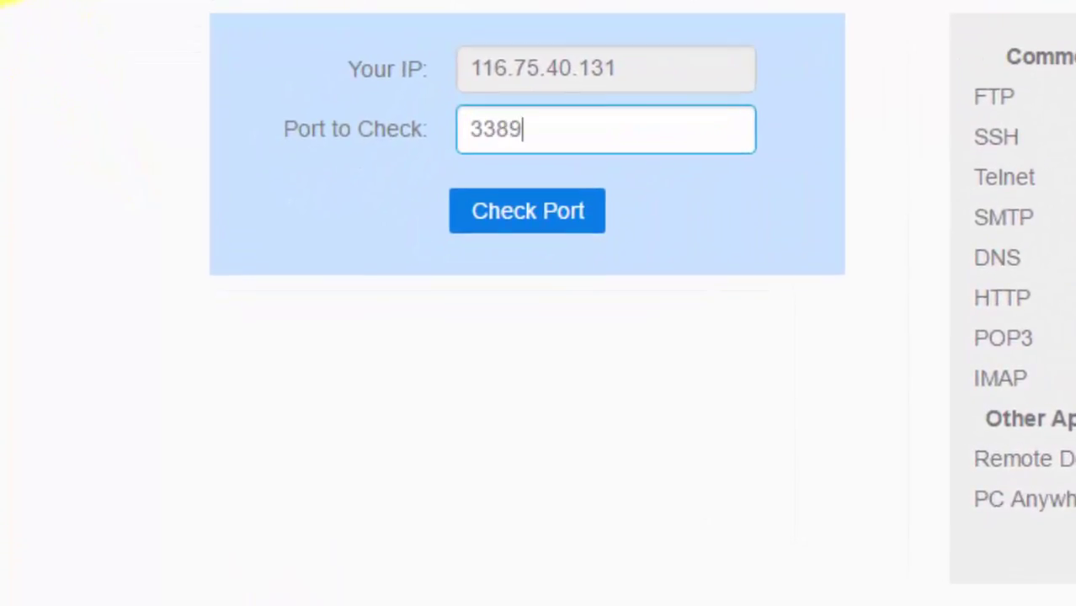
pyautogui.click(537, 220)
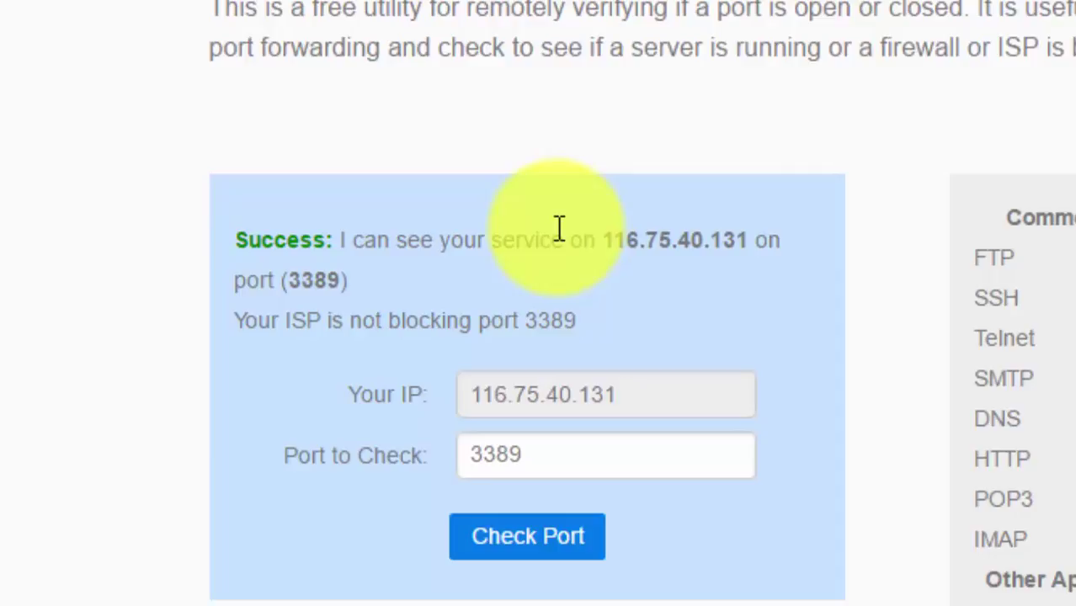
pyautogui.click(633, 10)
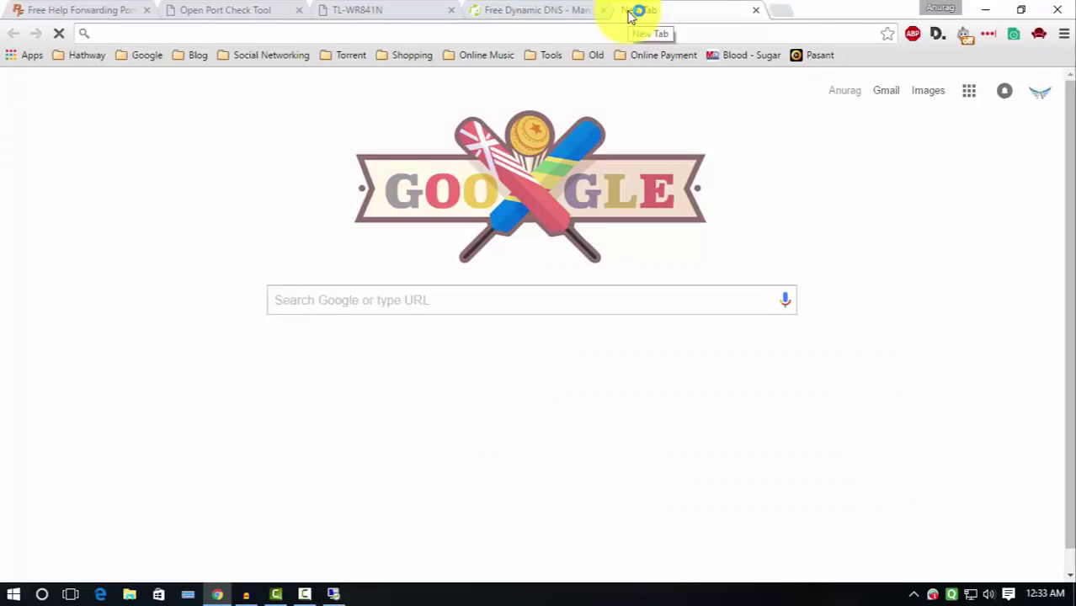
pyautogui.write('miy public ip')
pyautogui.press('Return')
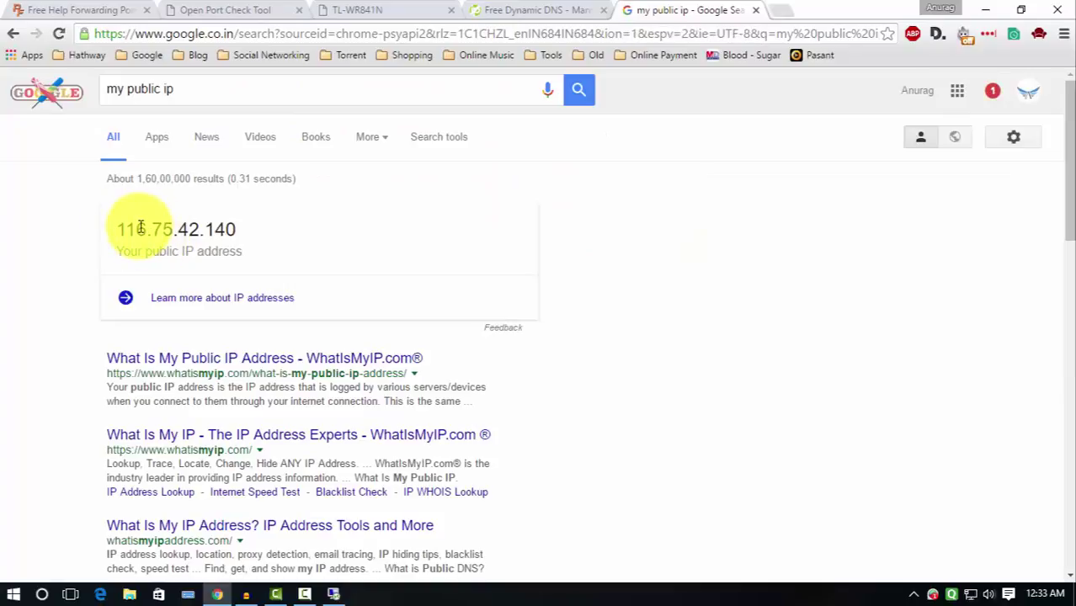
pyautogui.moveTo(118, 227); pyautogui.dragTo(238, 223)
pyautogui.rightClick(234, 225)
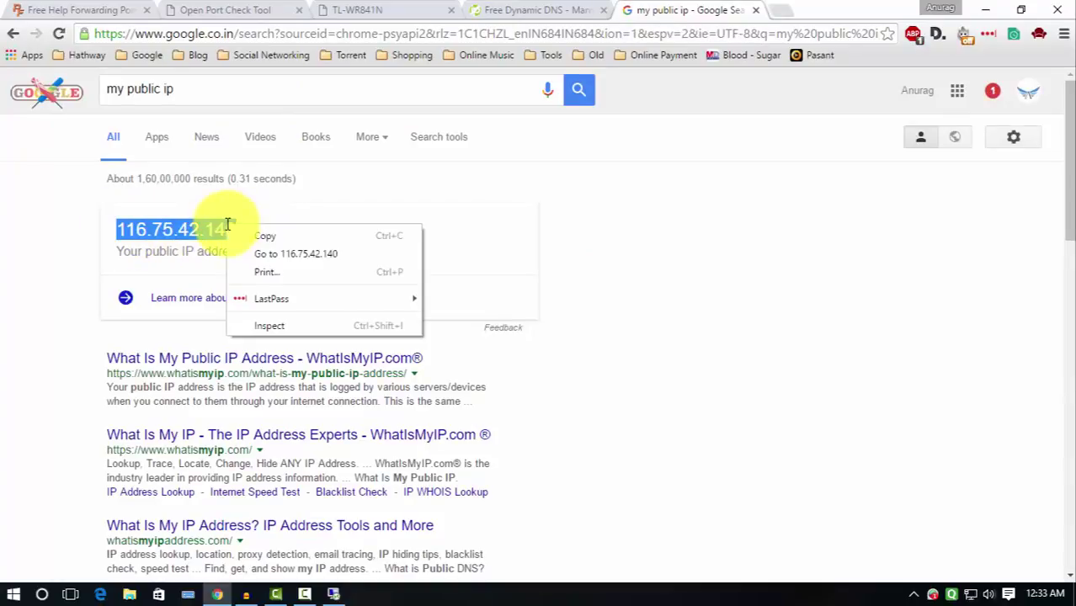
pyautogui.click(240, 237)
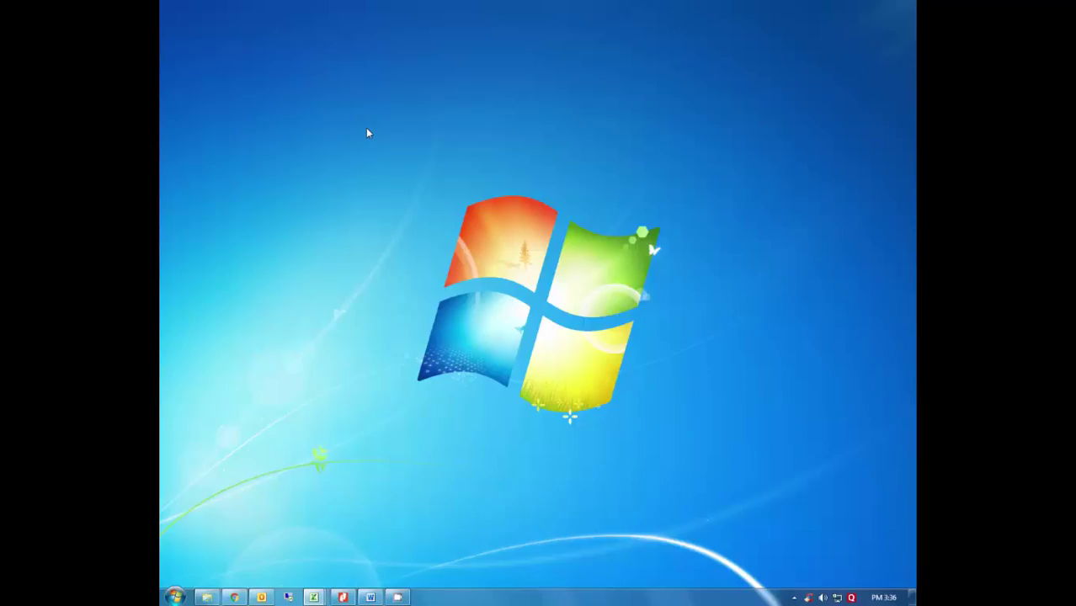
pyautogui.press('super')
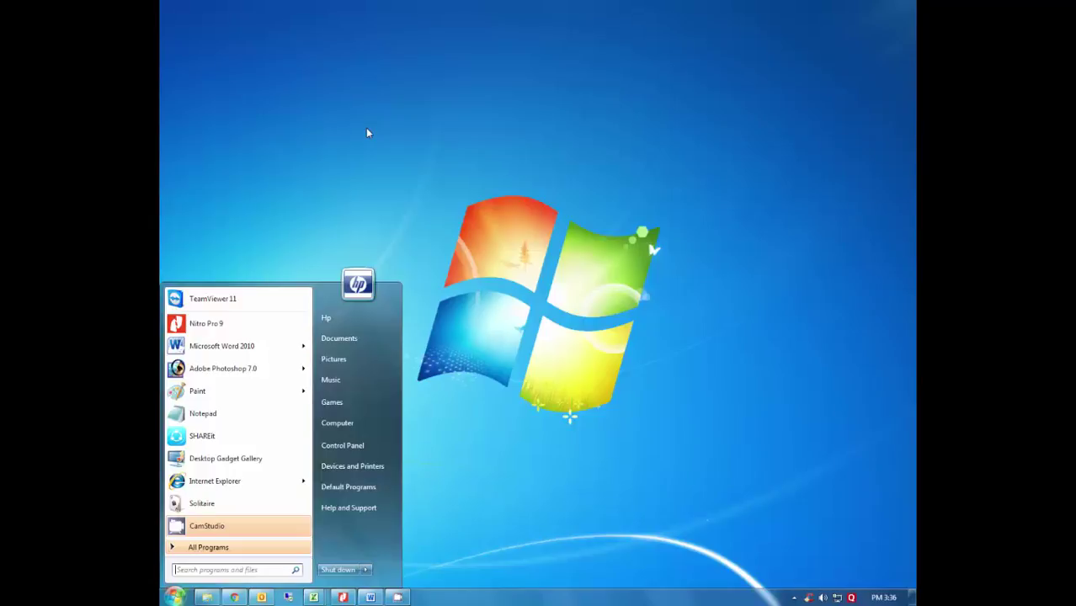
pyautogui.write('remote')
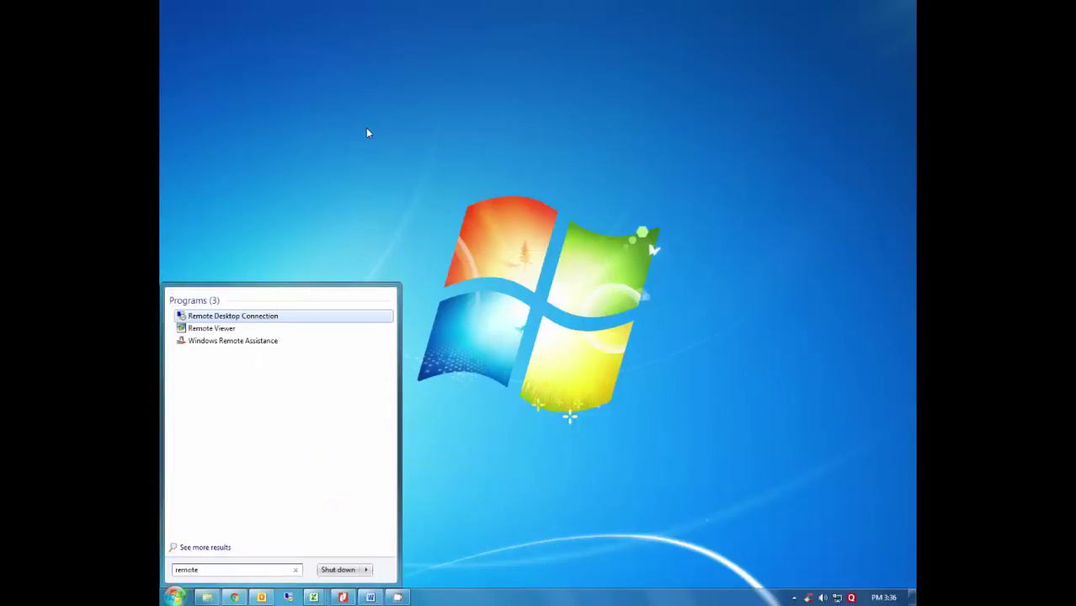
pyautogui.press('Return')
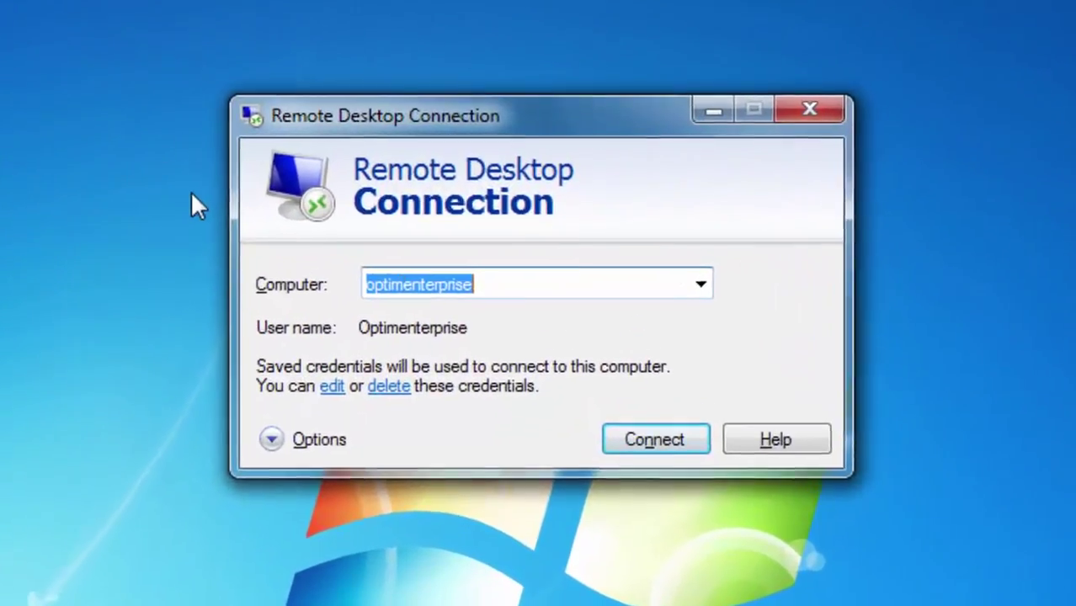
pyautogui.rightClick(404, 290)
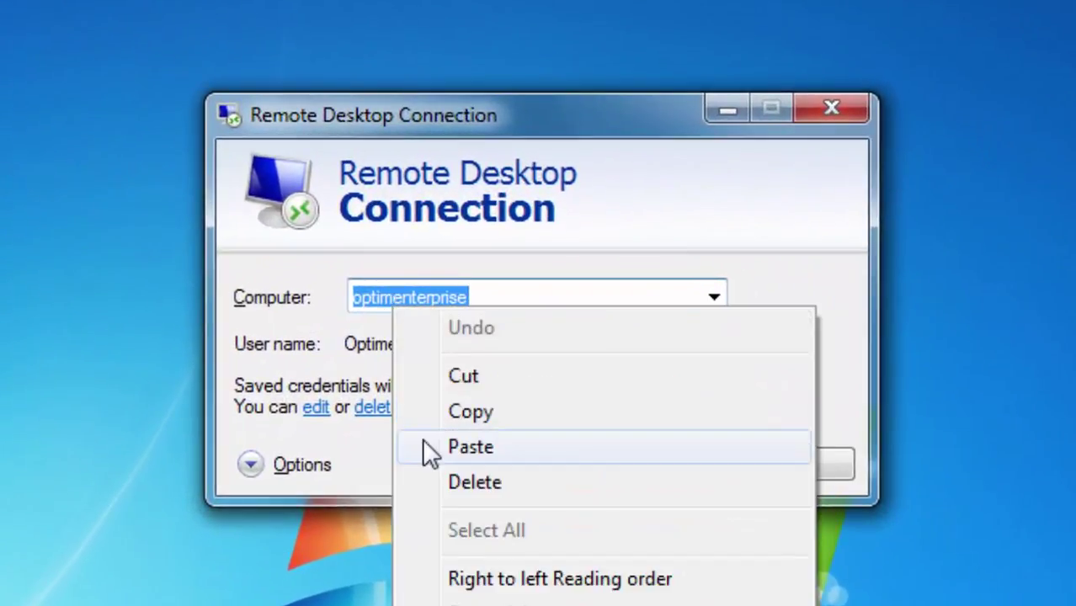
pyautogui.click(423, 441)
pyautogui.click(639, 459)
# Sign in with the PC's account username and password, accepting the certificate warning.
pyautogui.write('Anurag')
pyautogui.press('Tab')
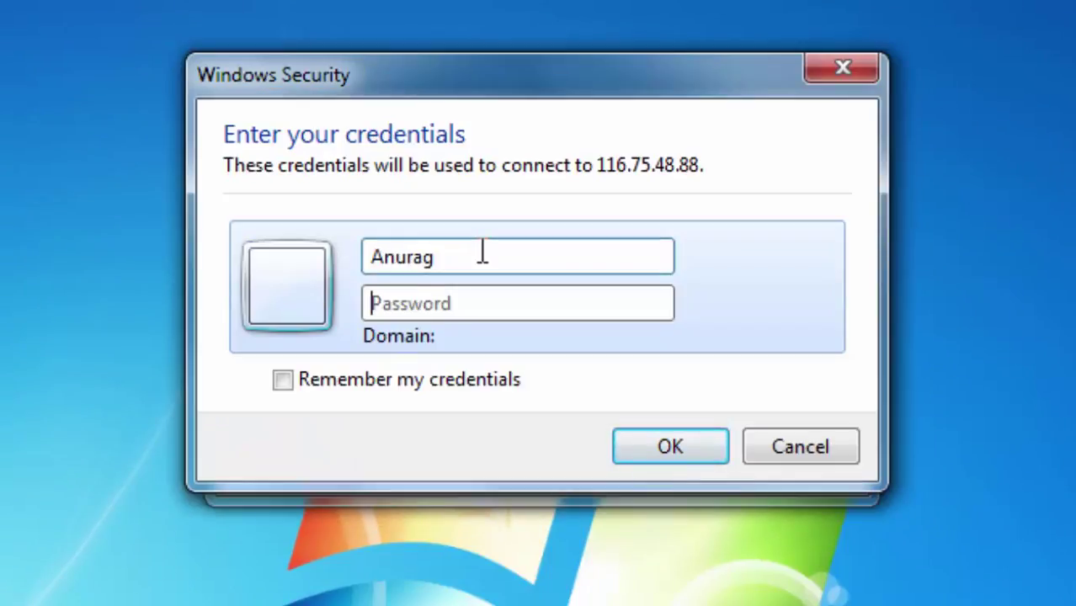
pyautogui.write('********')
pyautogui.press('BackSpace')
pyautogui.press('BackSpace')
pyautogui.press('BackSpace')
pyautogui.press('BackSpace')
pyautogui.press('BackSpace')
pyautogui.press('BackSpace')
pyautogui.write('********')
pyautogui.press('Return')
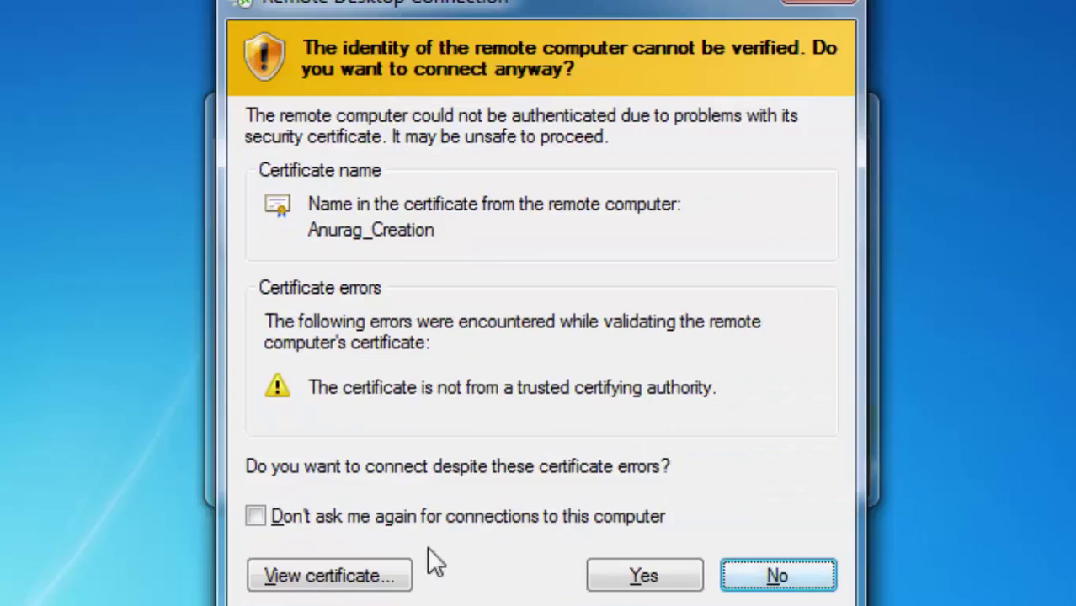
pyautogui.click(644, 576)
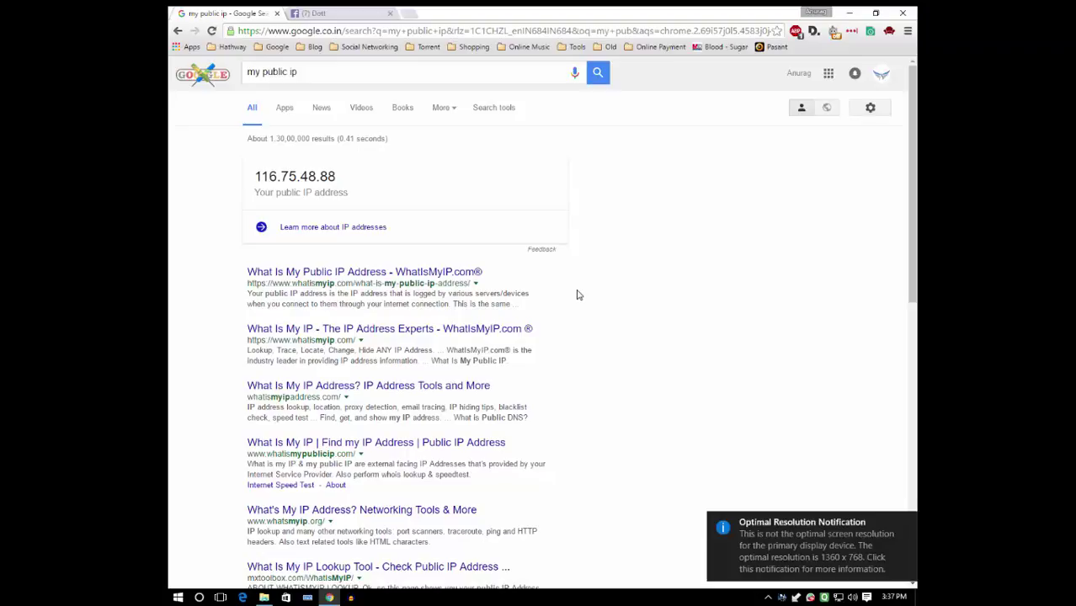
# Minimize the remote browser and shrink the remote session into a window.
pyautogui.moveTo(521, 11)
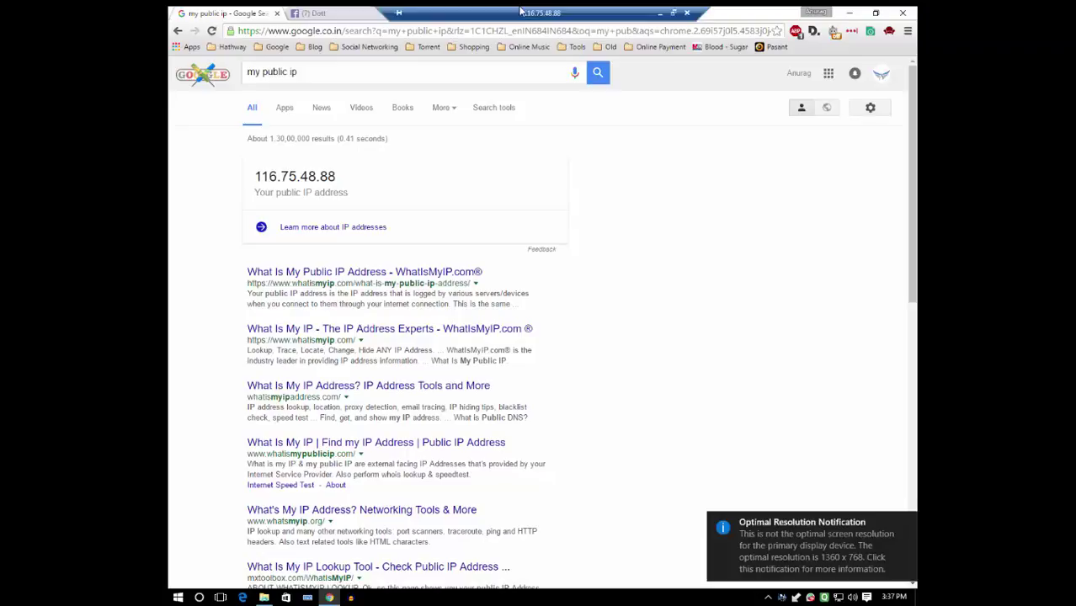
pyautogui.click(661, 13)
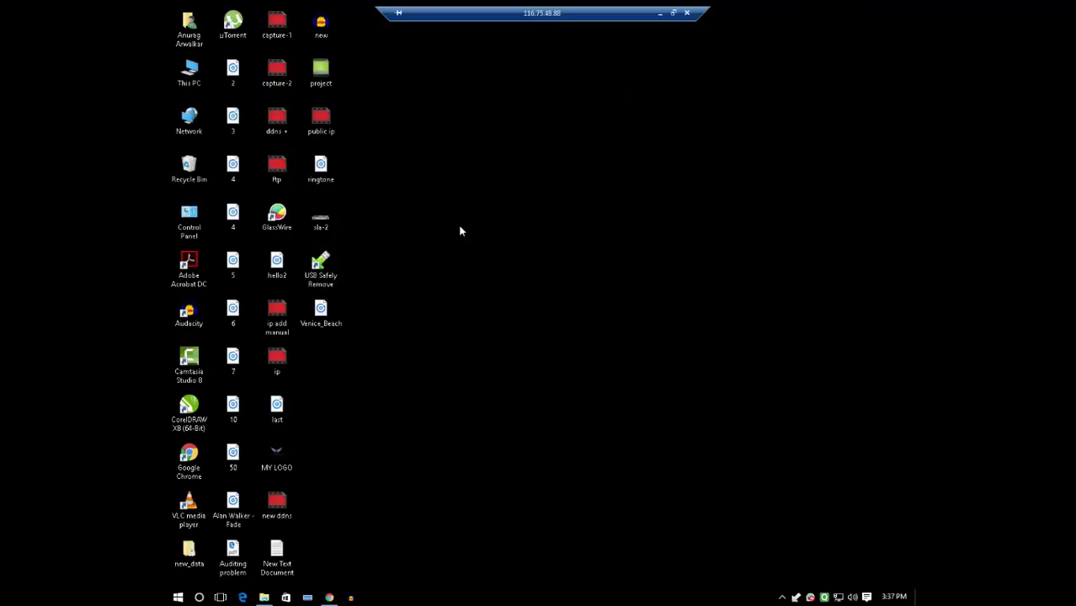
pyautogui.click(672, 12)
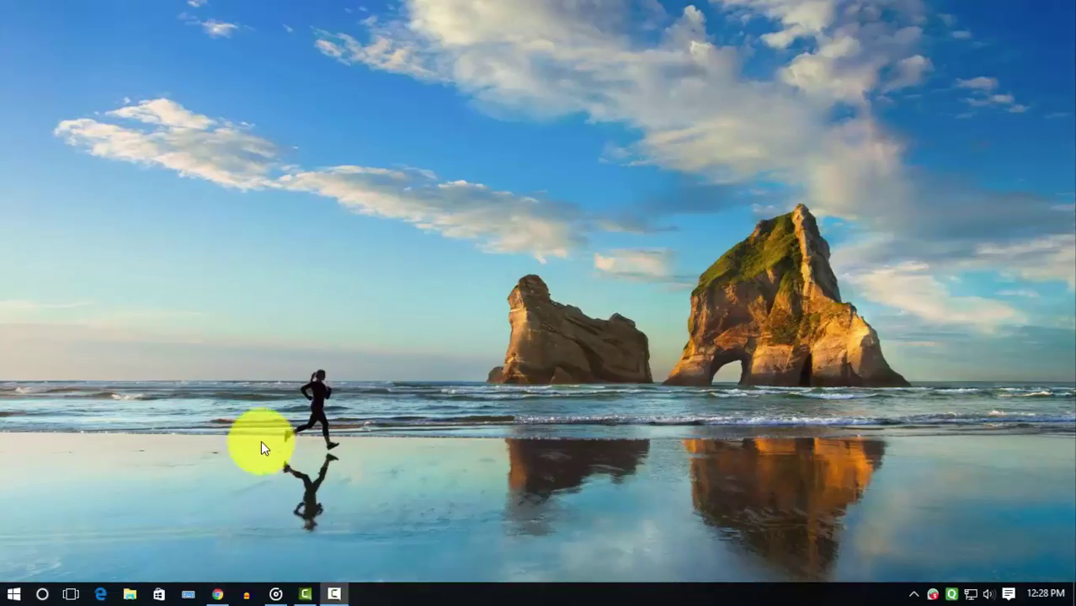
pyautogui.click(217, 594)
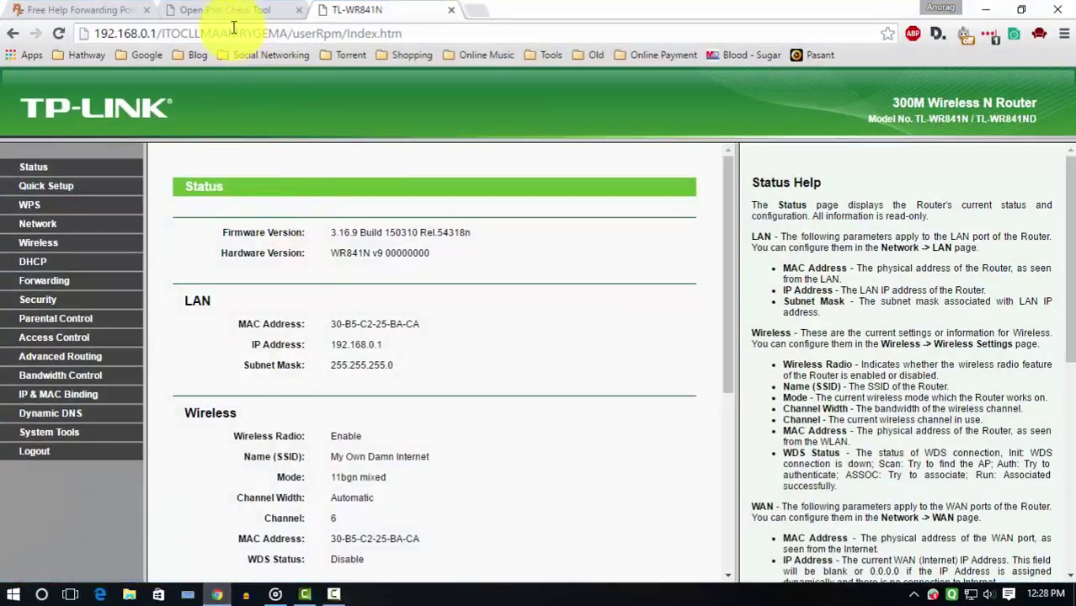
pyautogui.click(55, 406)
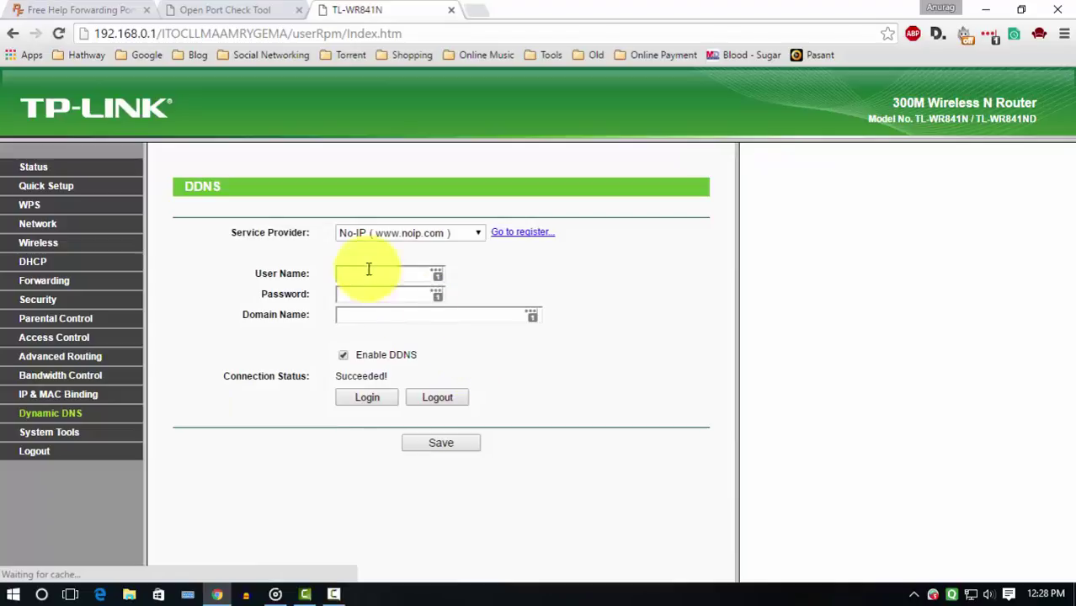
pyautogui.click(390, 236)
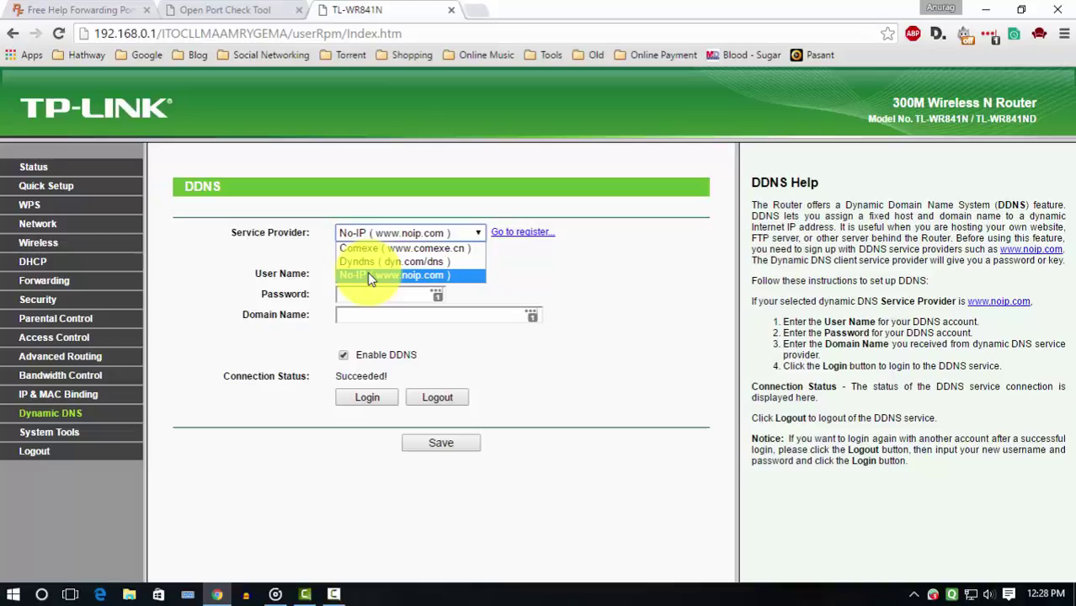
pyautogui.click(370, 276)
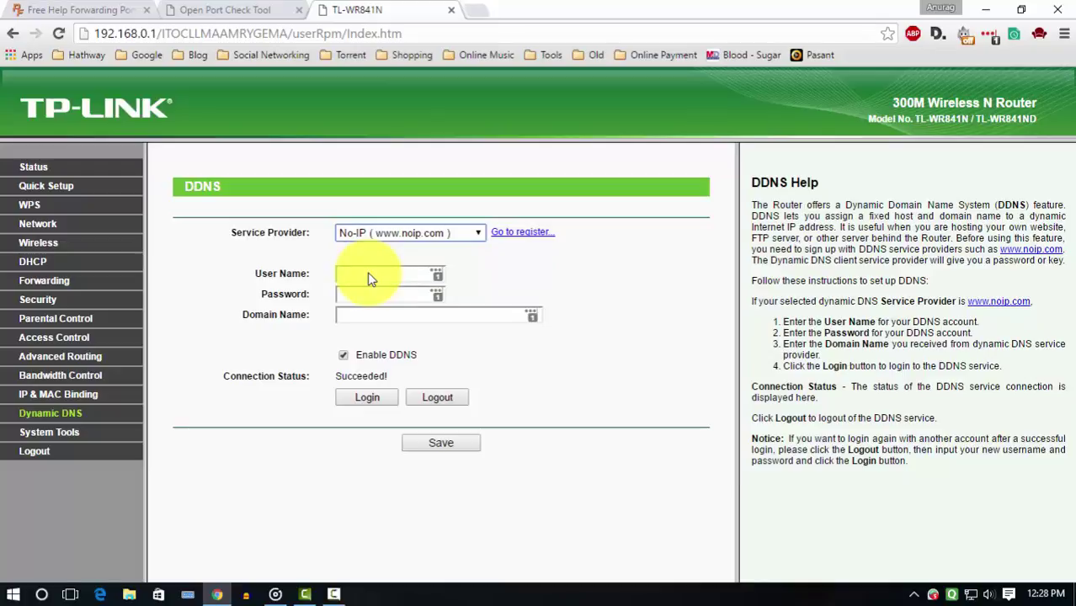
# Go to the No-IP site and sign in using the saved login.
pyautogui.click(513, 233)
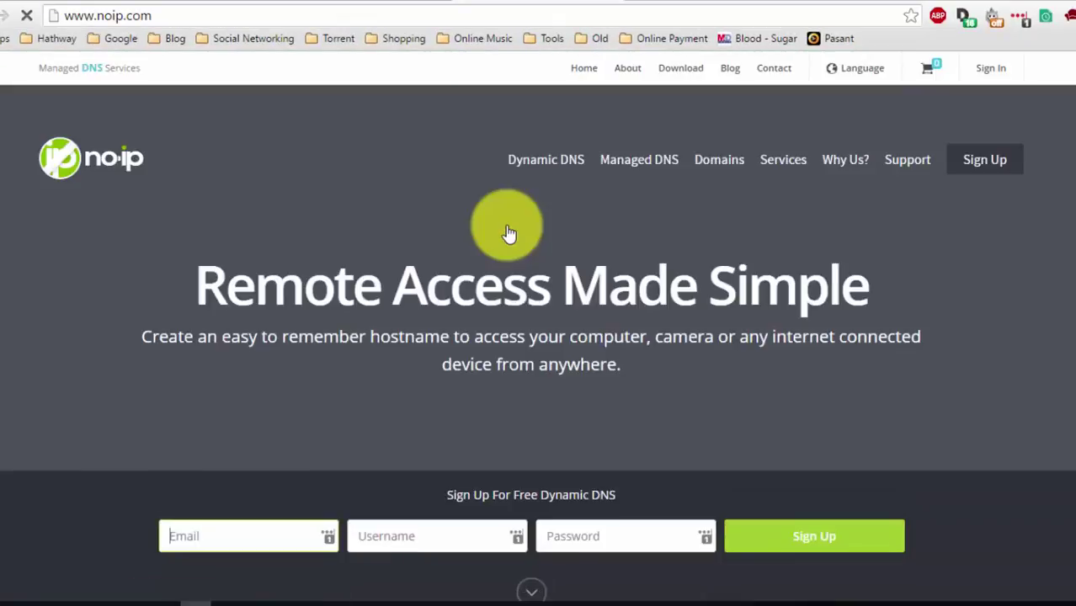
pyautogui.scroll(-1, 508, 227)
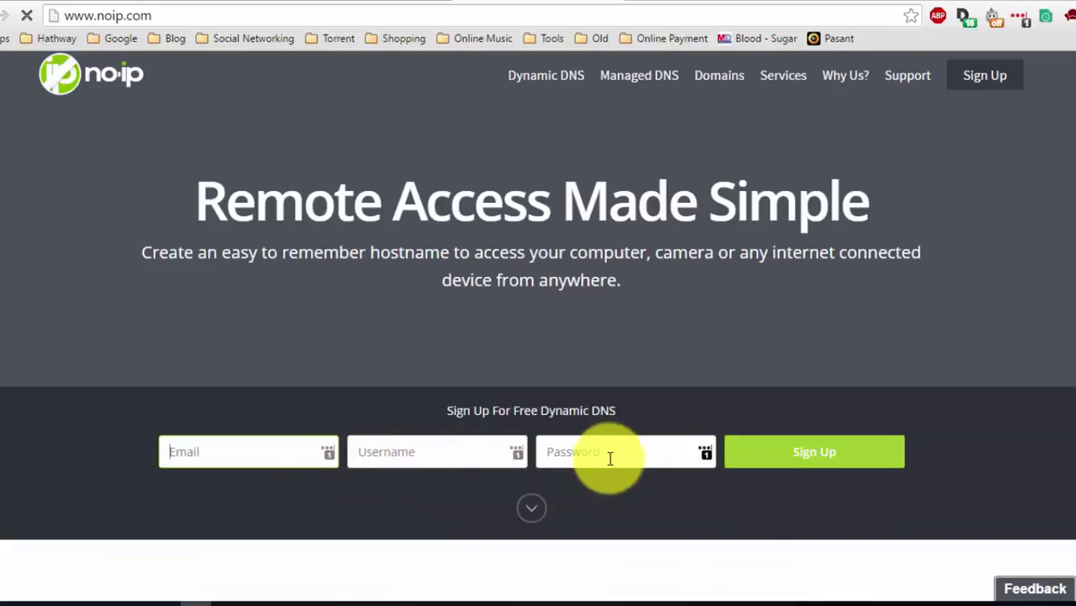
pyautogui.scroll(-3, 769, 473)
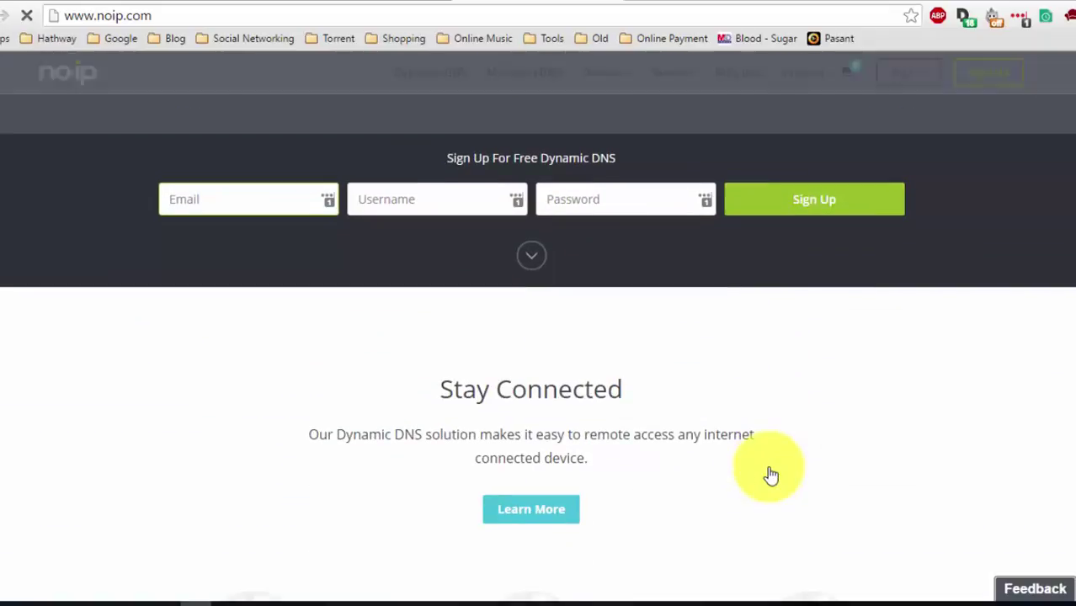
pyautogui.click(893, 81)
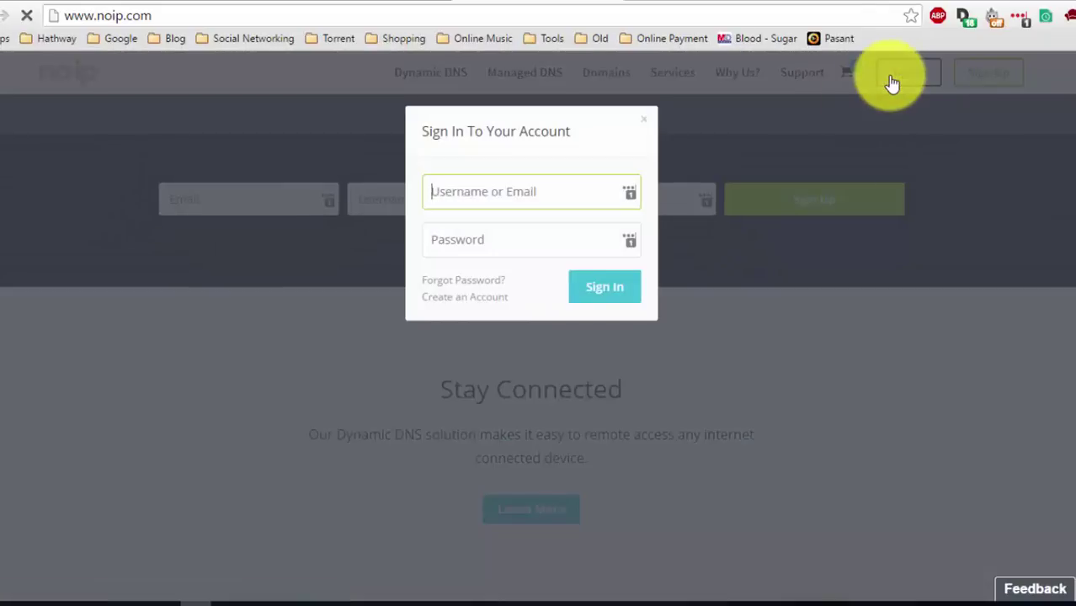
pyautogui.click(628, 192)
pyautogui.click(548, 307)
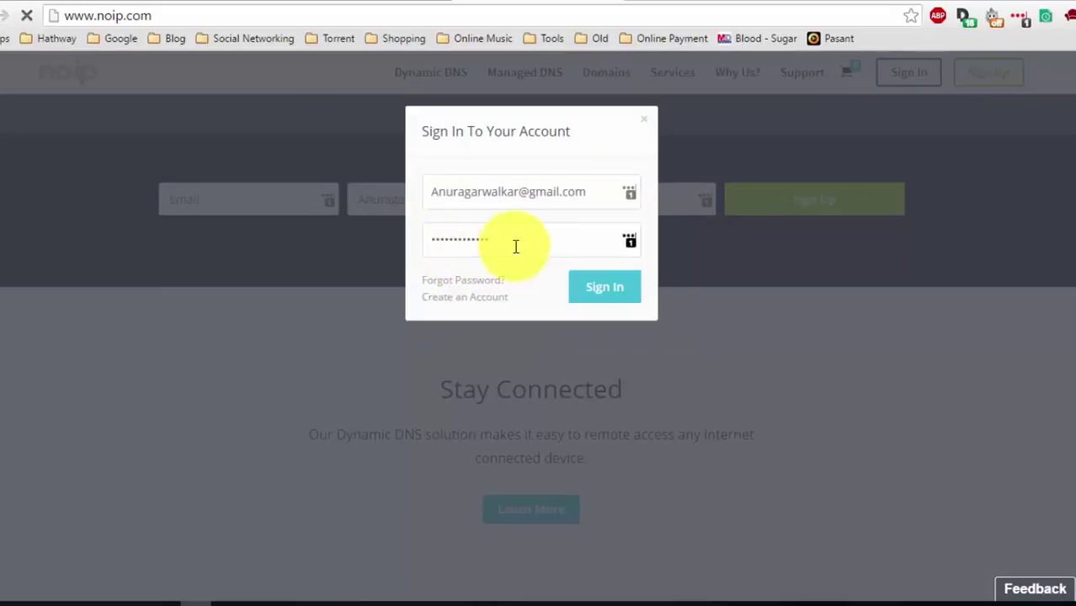
pyautogui.click(605, 287)
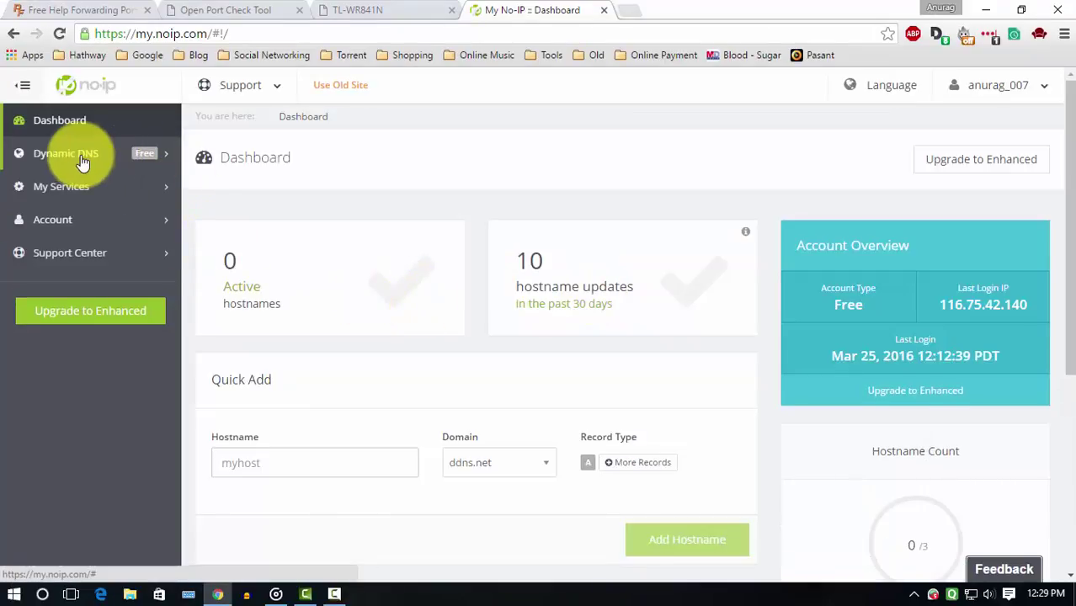
# Add the free hostname newvideo on the ddns.net domain under Dynamic DNS.
pyautogui.click(84, 156)
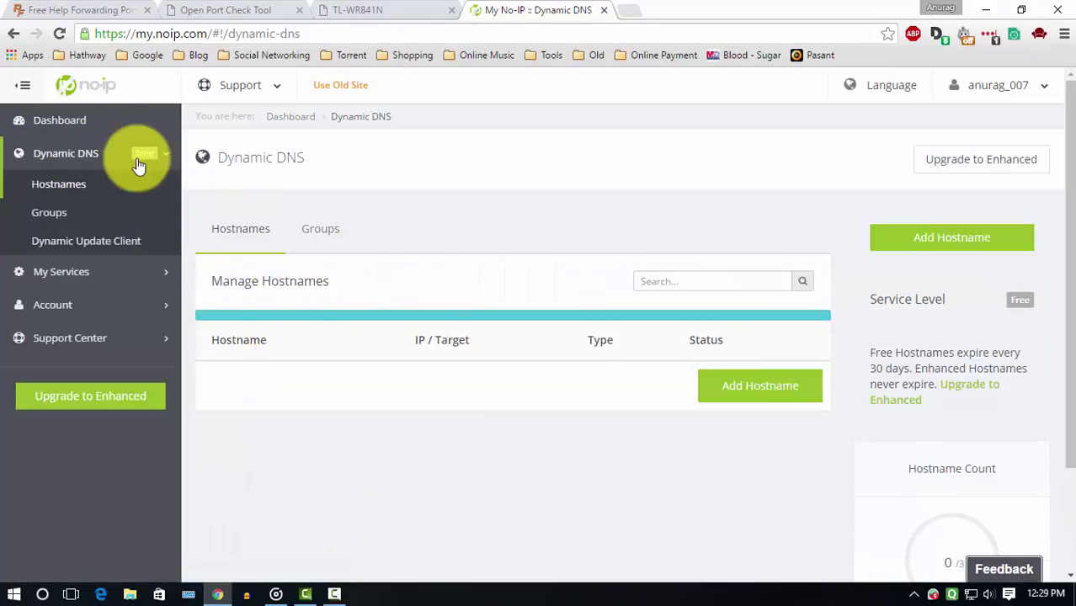
pyautogui.click(767, 421)
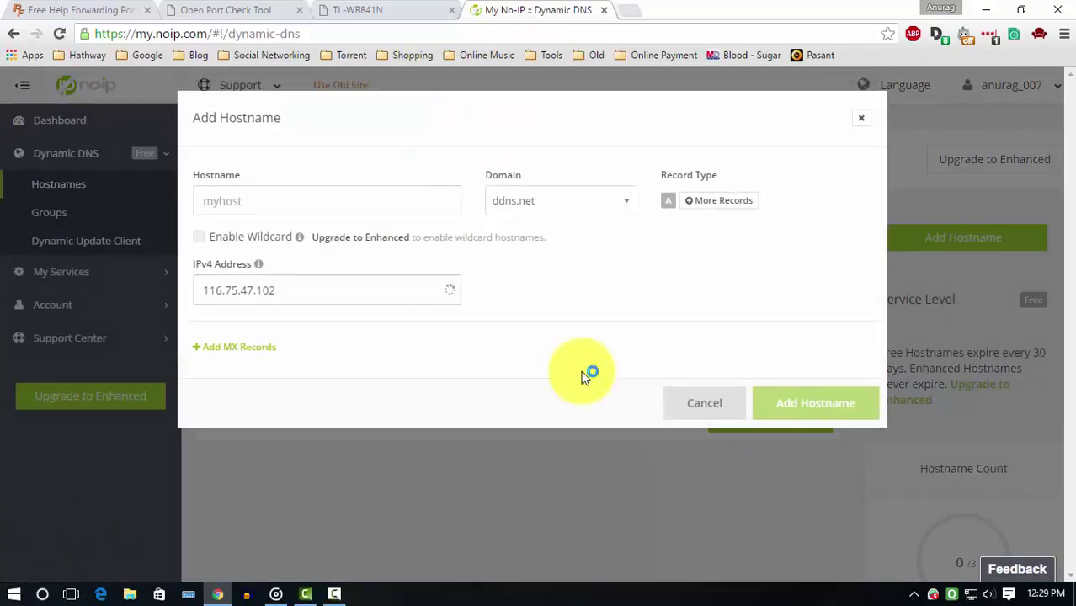
pyautogui.click(265, 187)
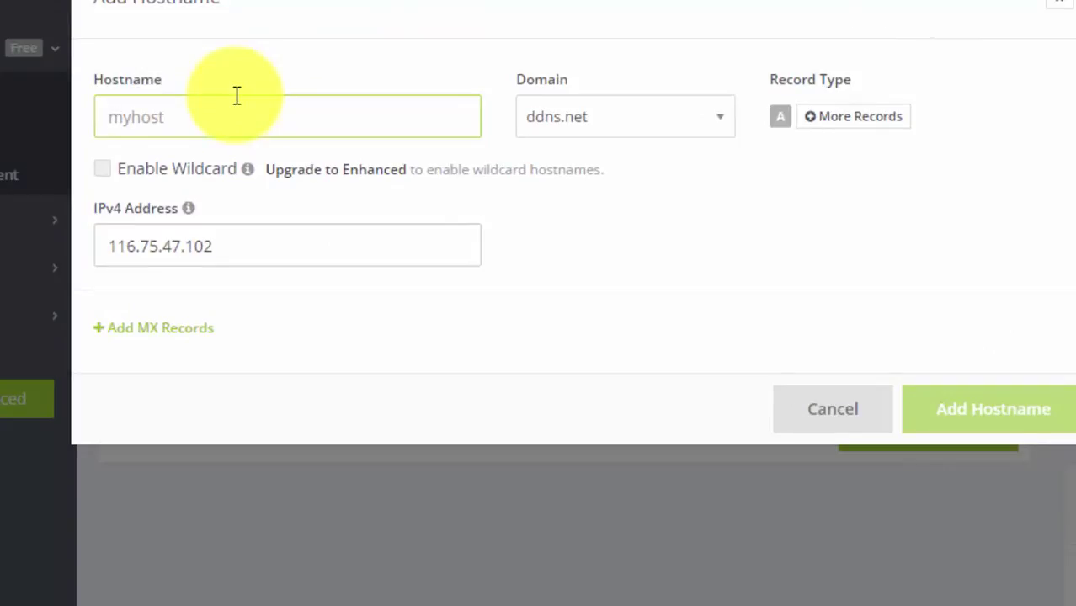
pyautogui.write('new')
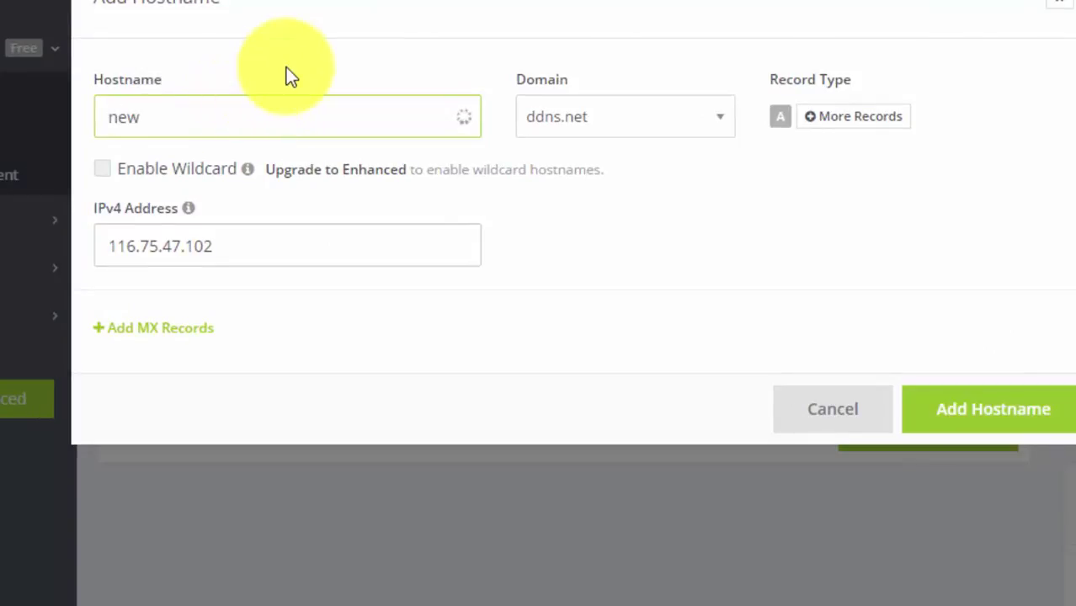
pyautogui.write('video')
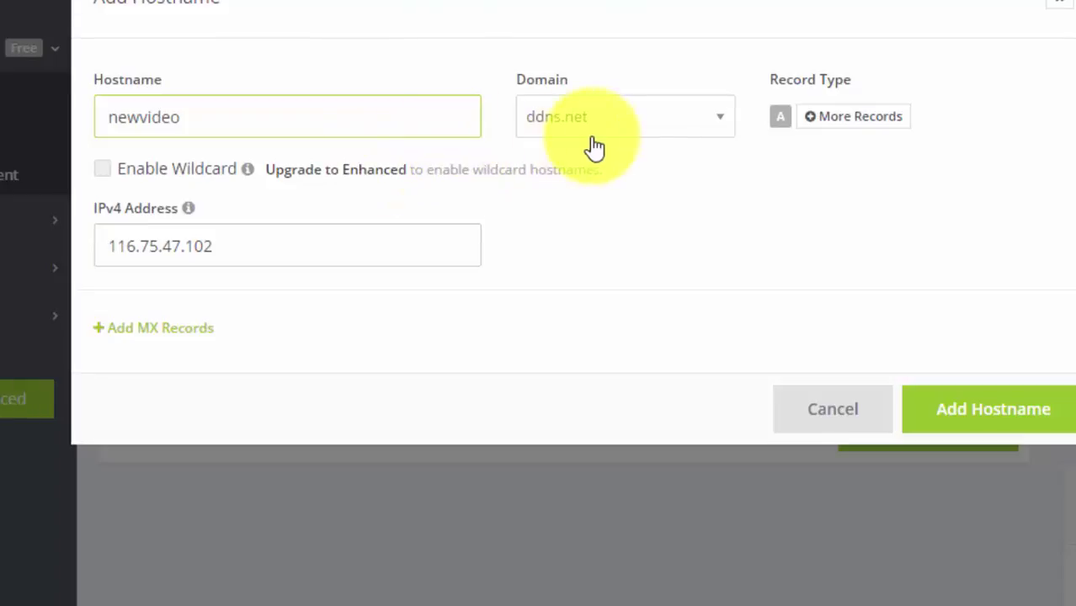
pyautogui.click(635, 131)
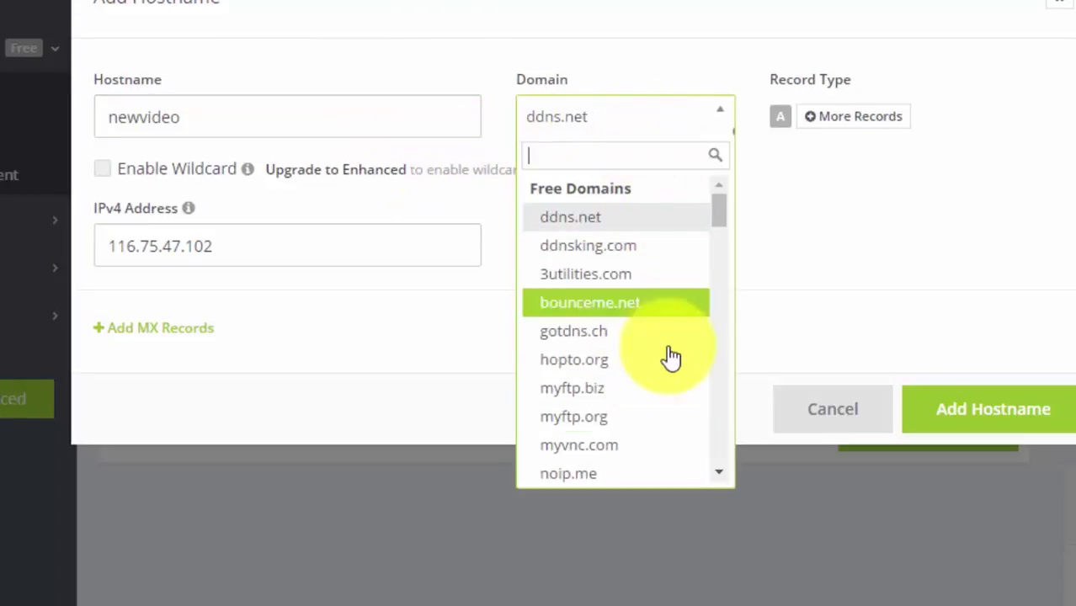
pyautogui.click(654, 220)
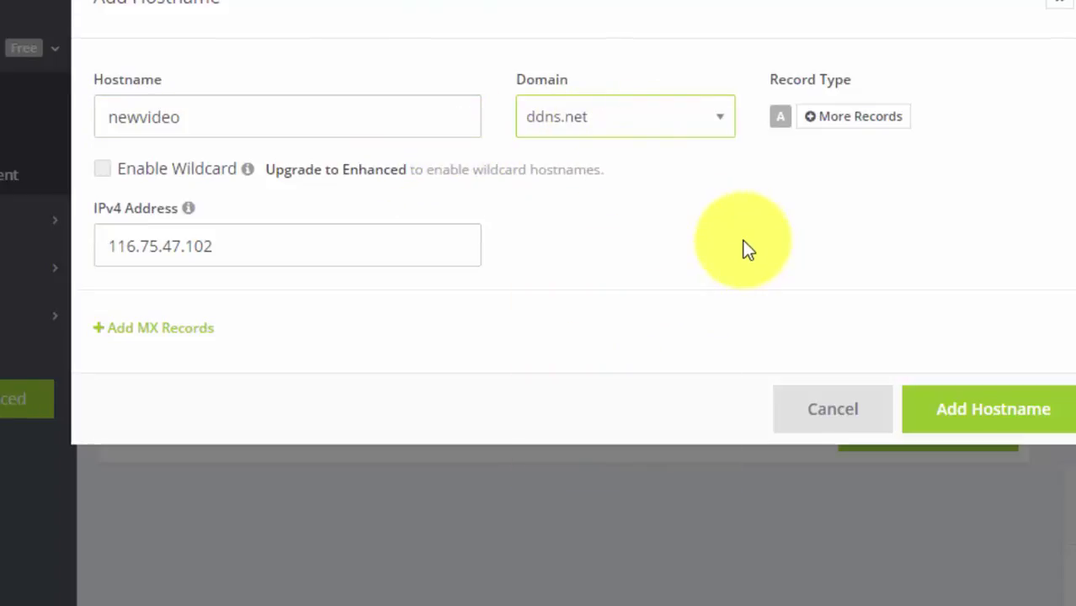
pyautogui.click(949, 415)
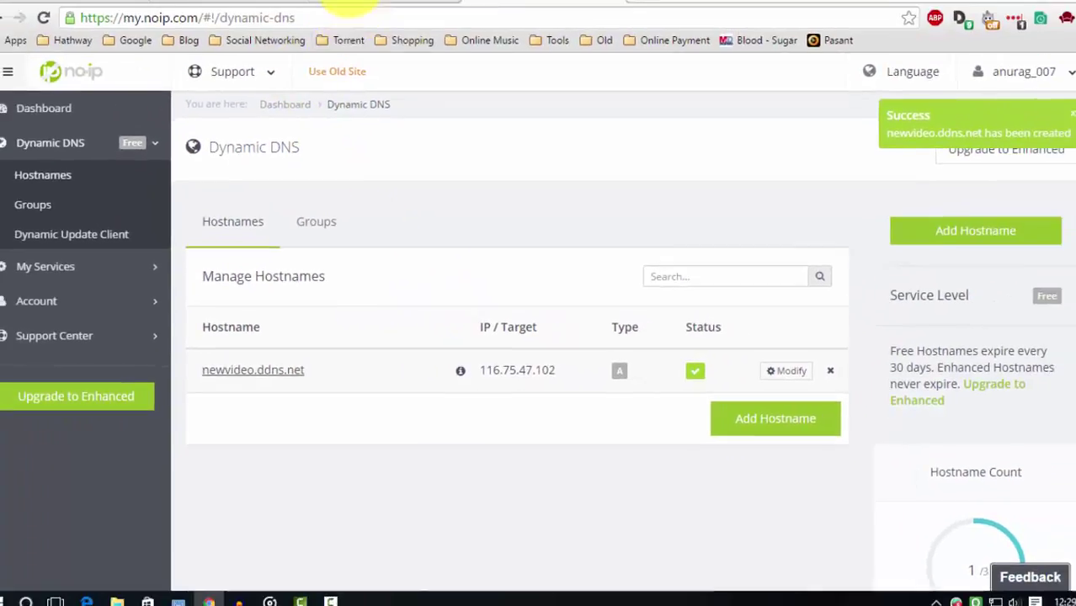
# Enter the No-IP account email, password and domain newvideo.ddns.net on the router, then log in and save.
pyautogui.click(349, 3)
pyautogui.click(383, 269)
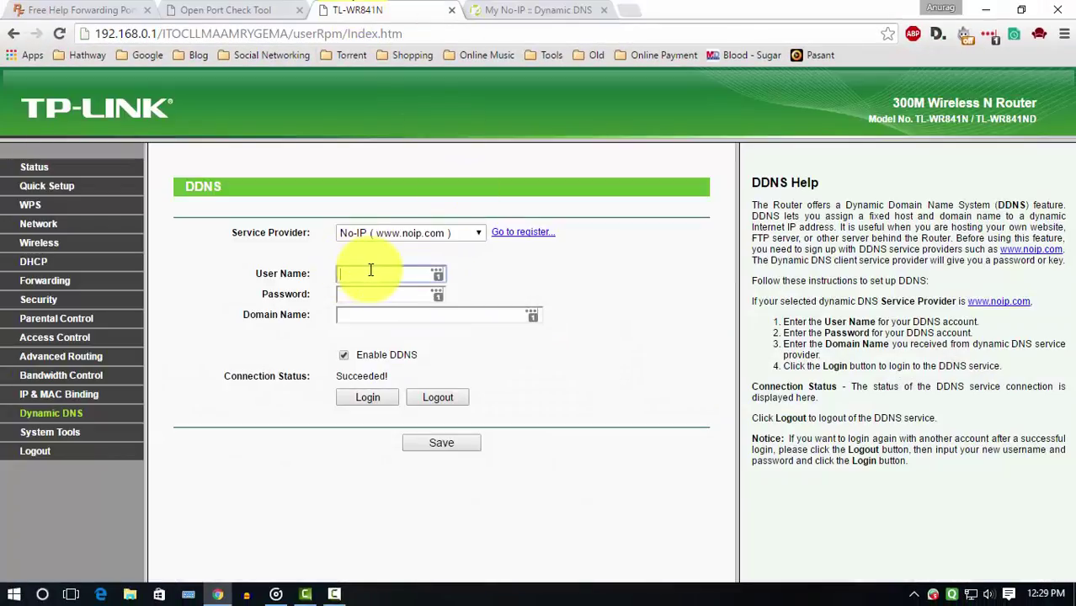
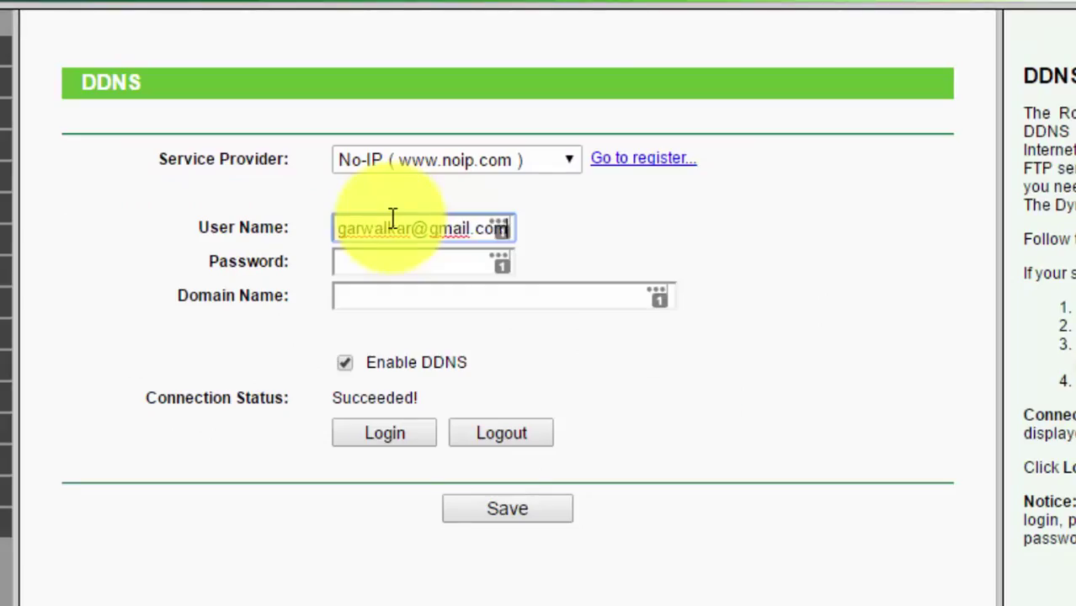
pyautogui.press('Tab')
pyautogui.write('•••••••••••••')
pyautogui.click(545, 301)
pyautogui.write('new')
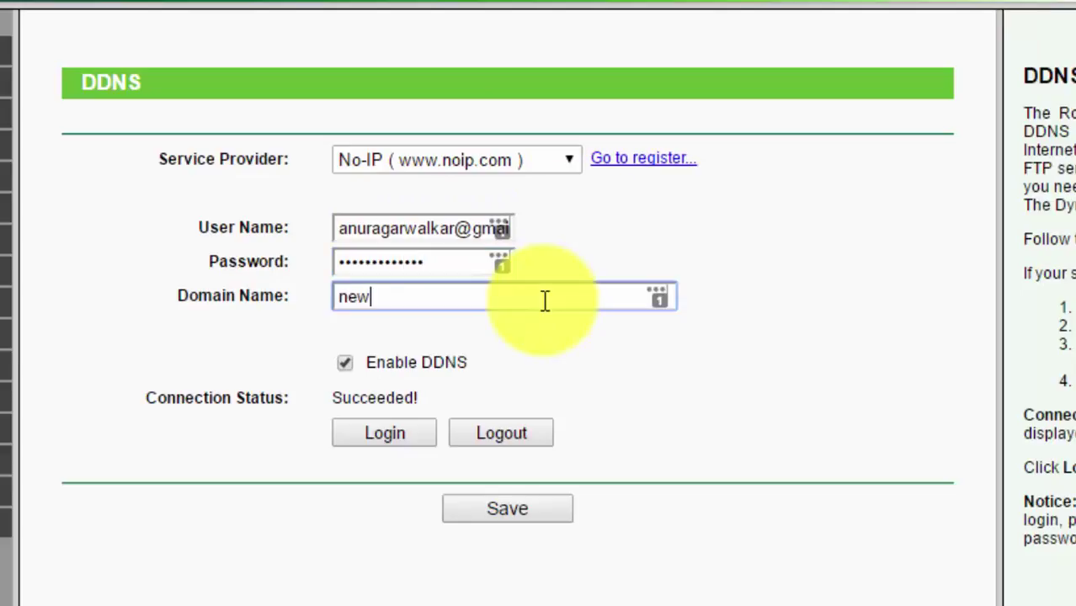
pyautogui.write('video.ddns.net')
pyautogui.click(411, 425)
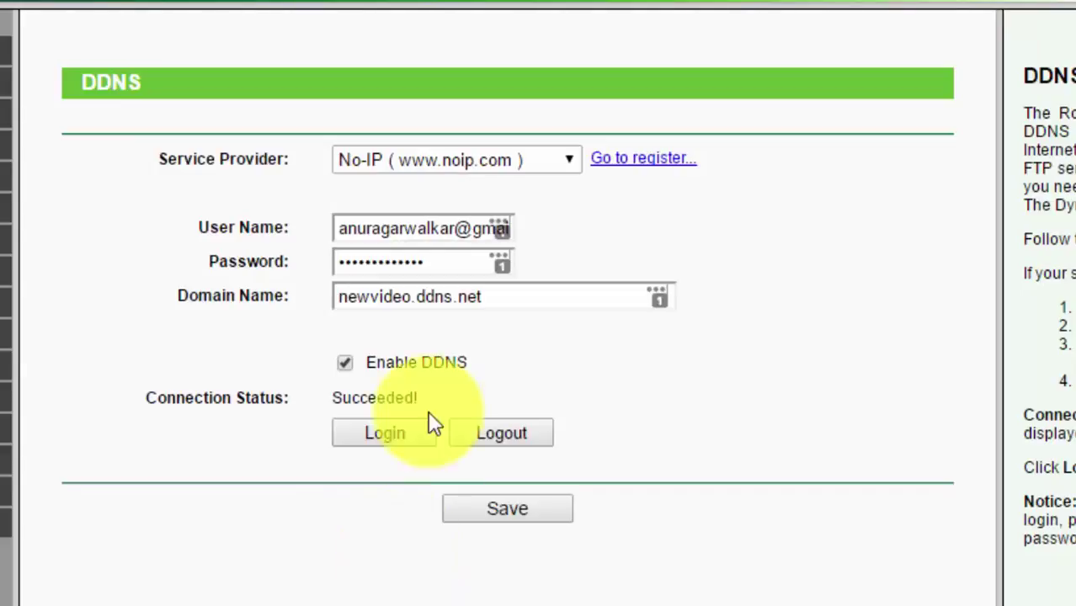
pyautogui.click(506, 509)
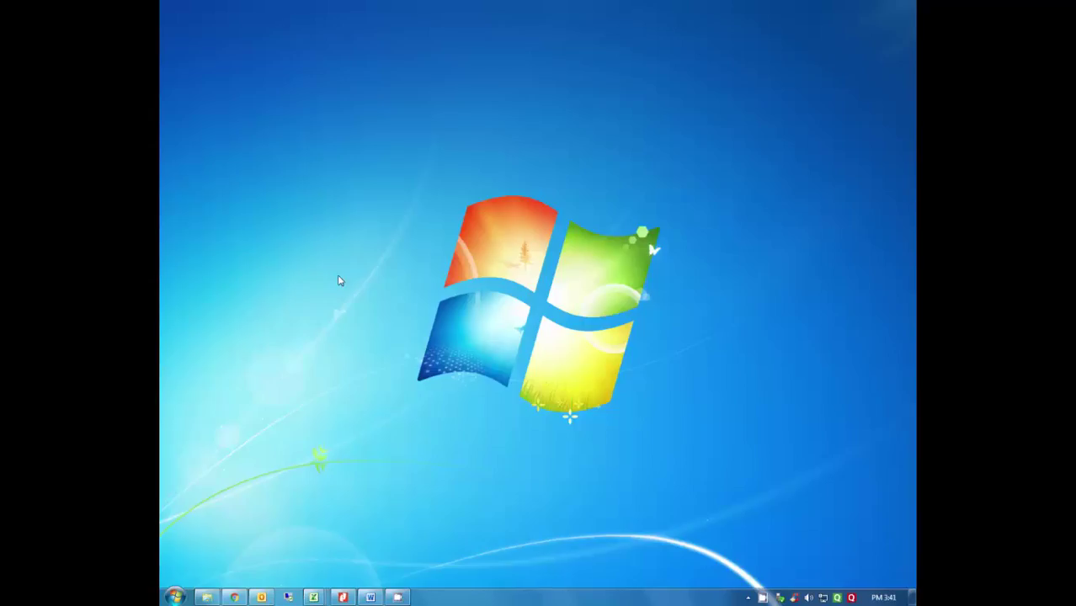
# Launch Remote Desktop Connection and connect to newvideo.ddns.net.
pyautogui.click(172, 597)
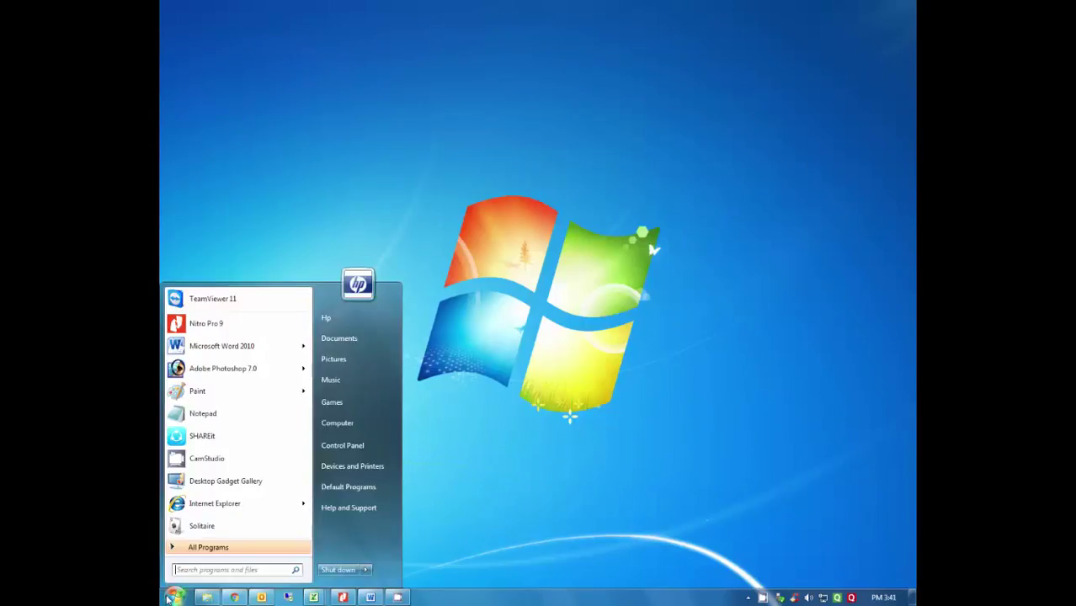
pyautogui.write('remote')
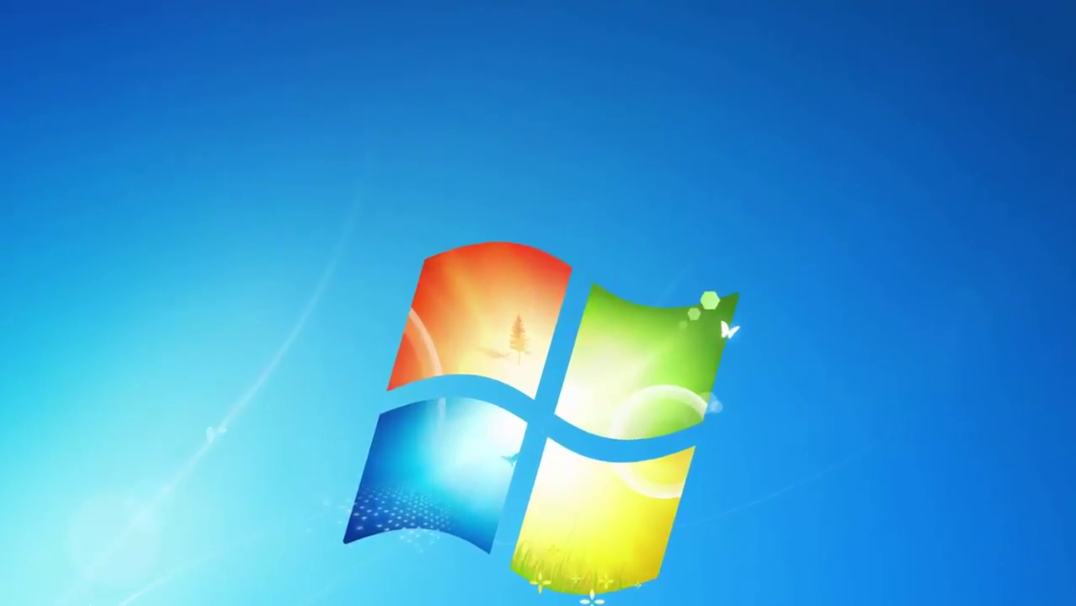
pyautogui.press('Return')
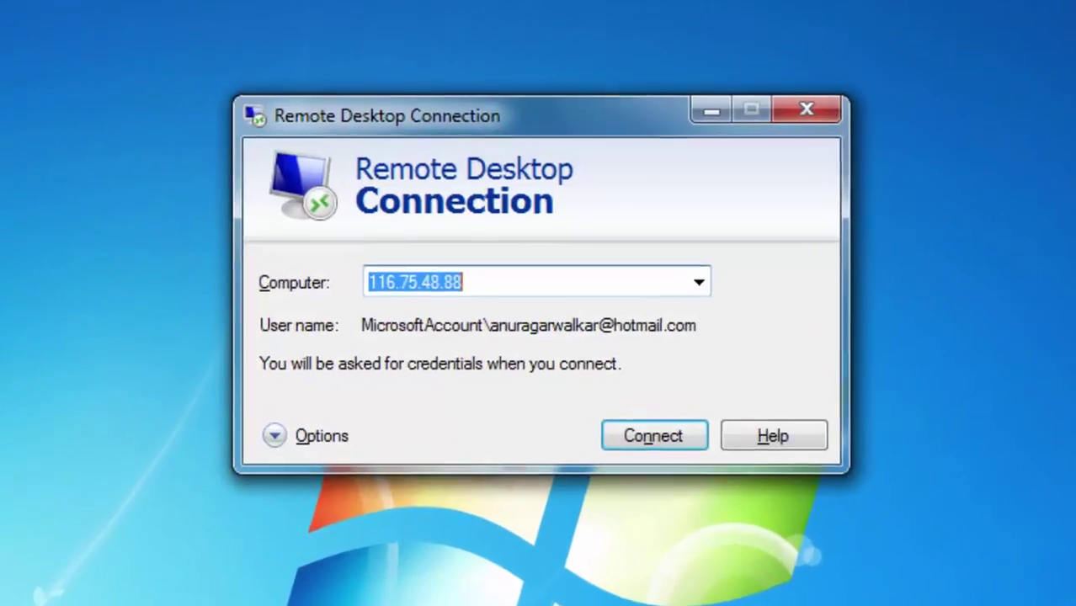
pyautogui.write('ne')
pyautogui.press('Delete')
pyautogui.write('wv')
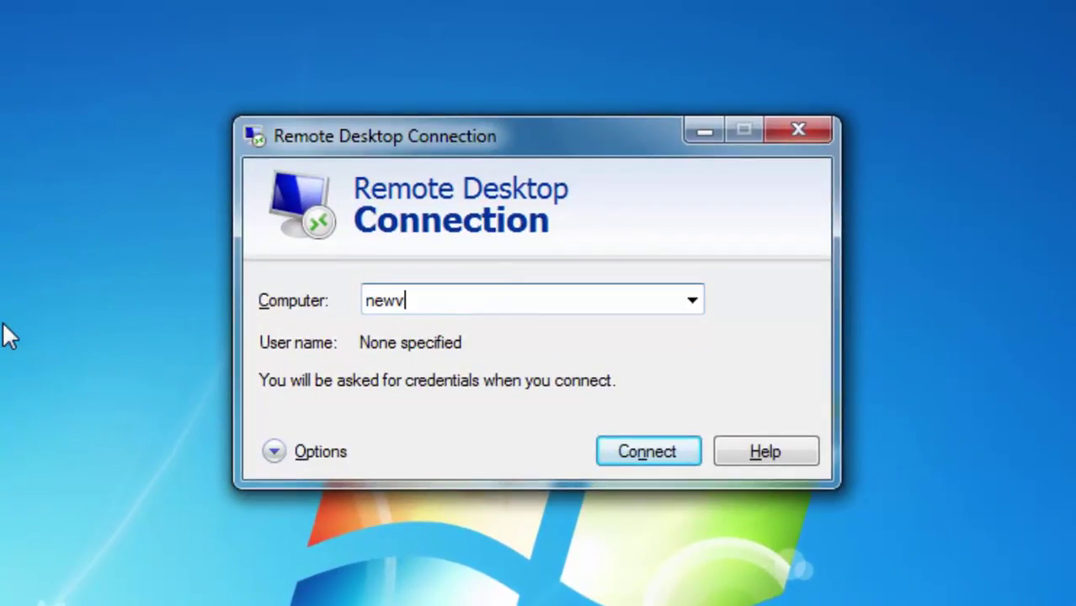
pyautogui.write('ideo.ddns.net')
pyautogui.press('Return')
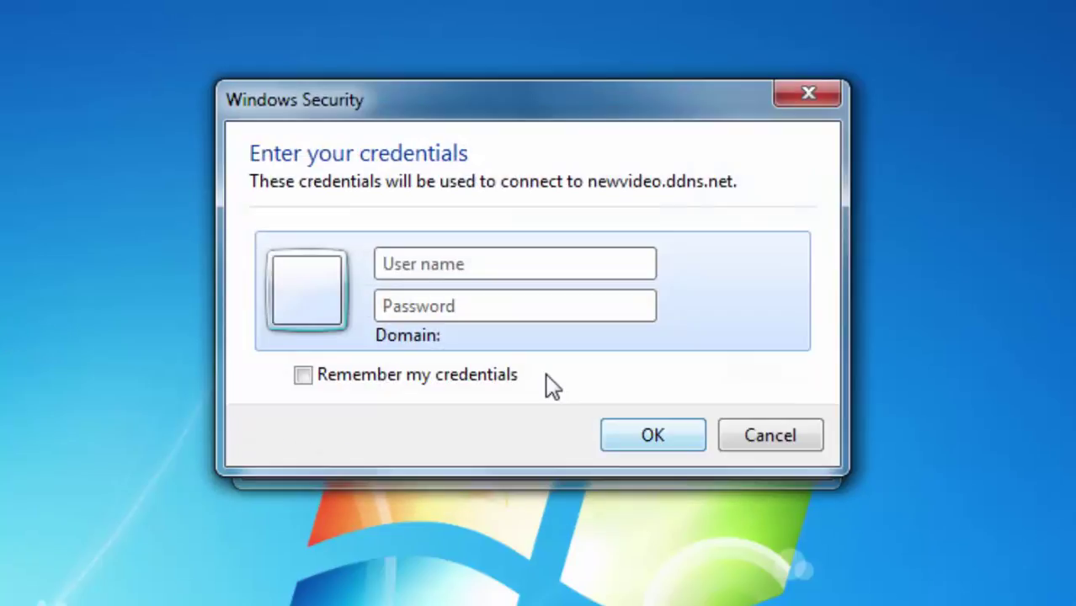
# Log in with the PC's username and password to open the remote desktop.
pyautogui.write('Anurag')
pyautogui.press('Tab')
pyautogui.write('**')
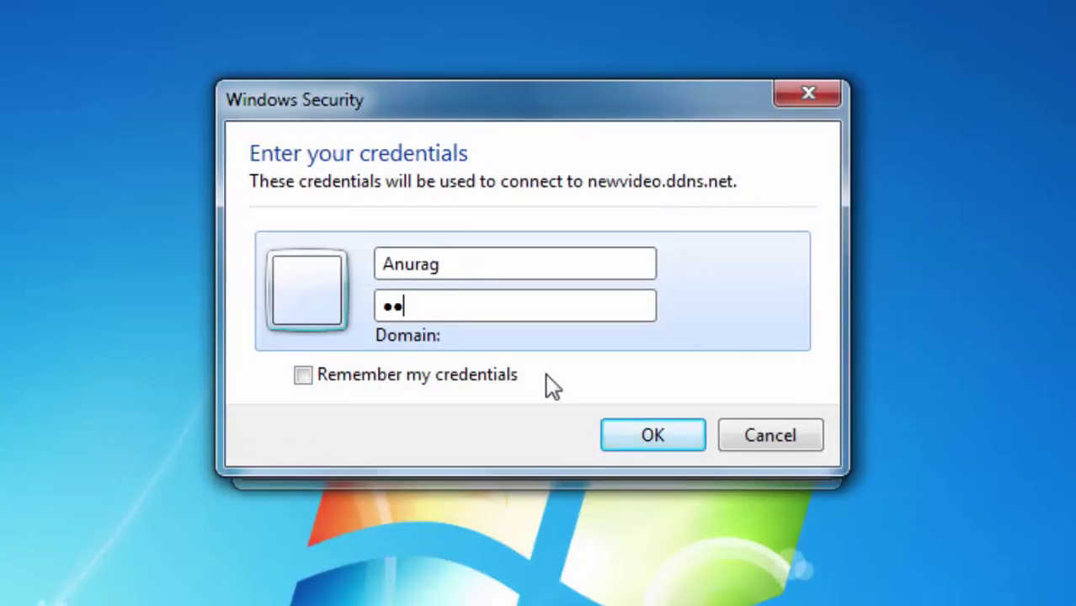
pyautogui.write('********')
pyautogui.click(629, 435)
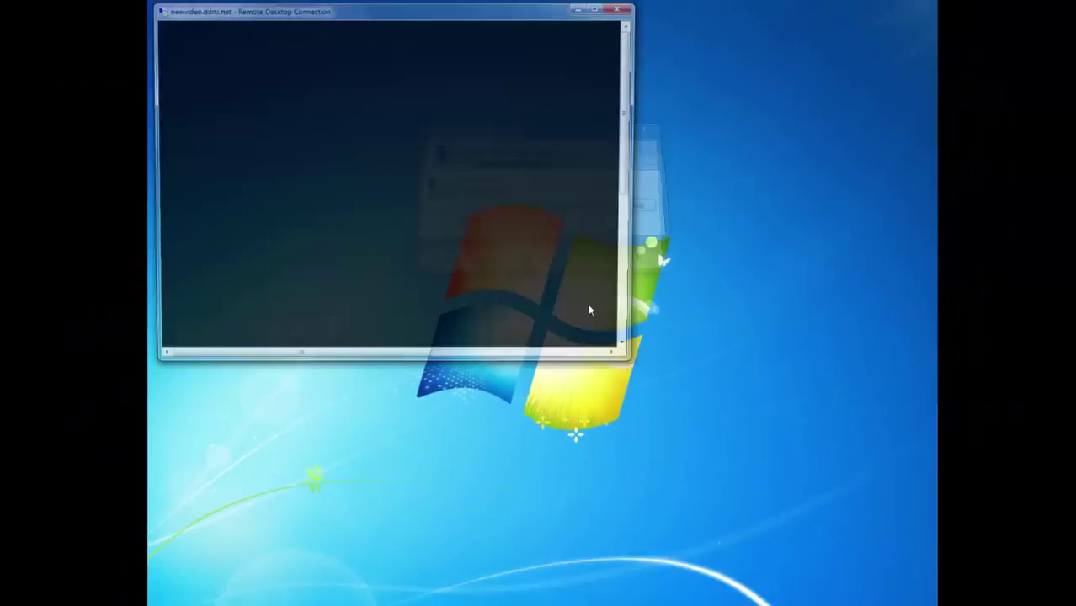
pyautogui.click(596, 11)
pyautogui.moveTo(661, 14)
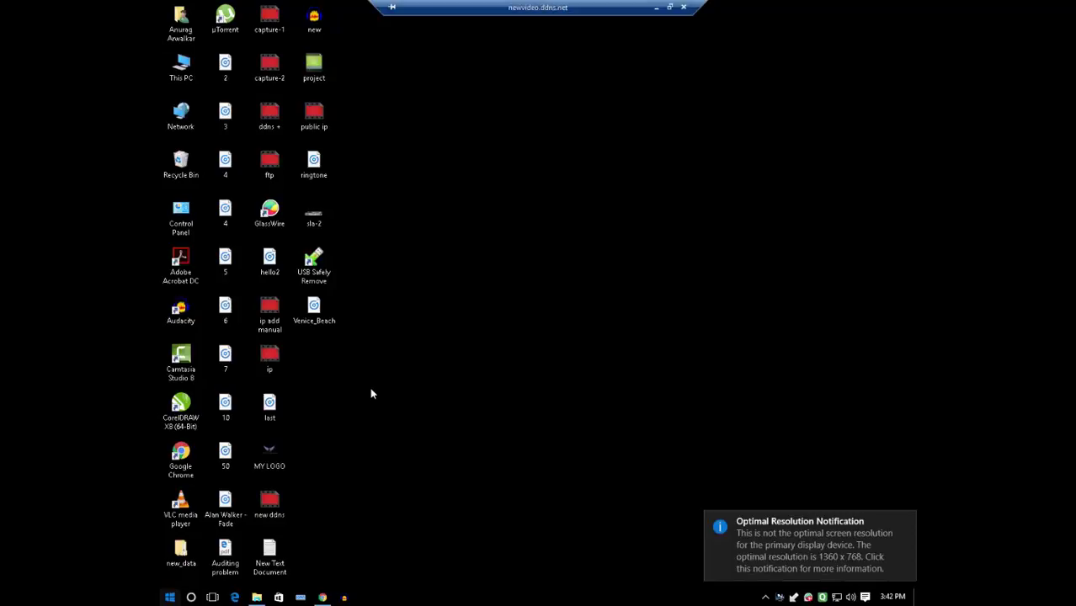
pyautogui.click(437, 221)
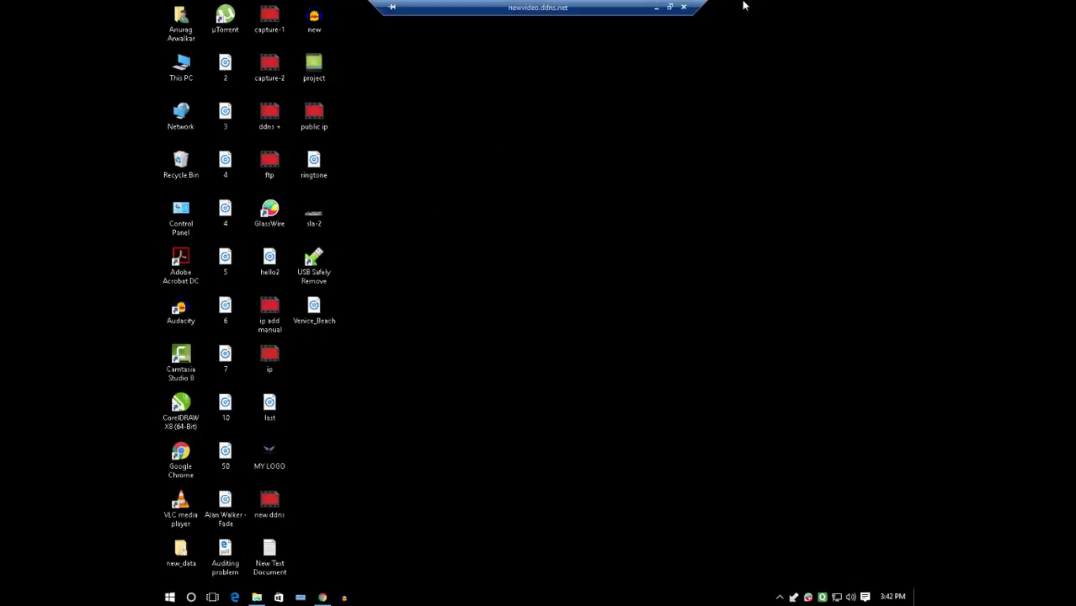
pyautogui.click(669, 7)
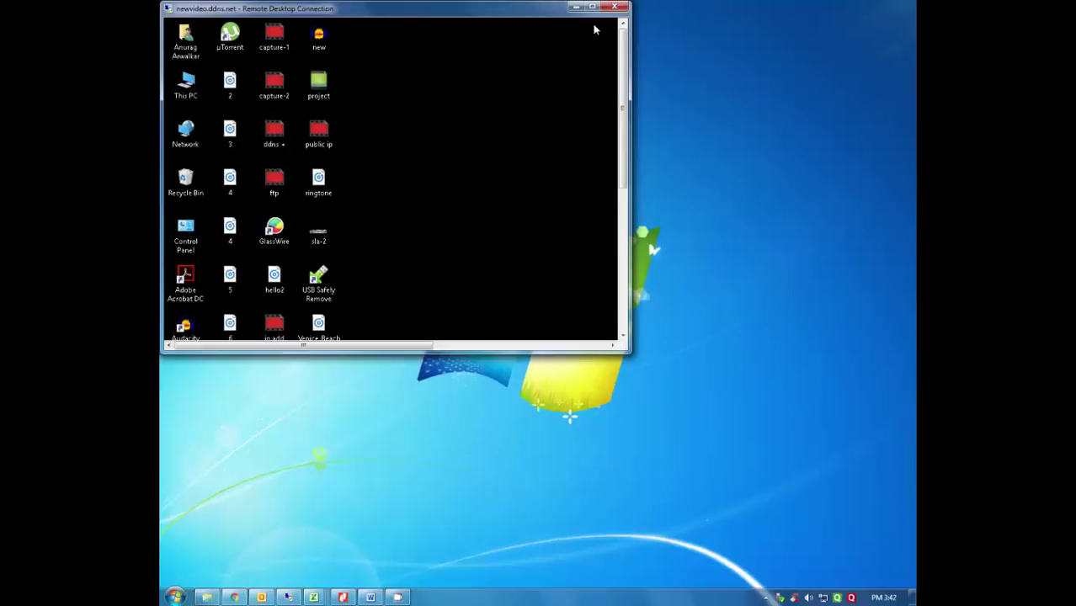